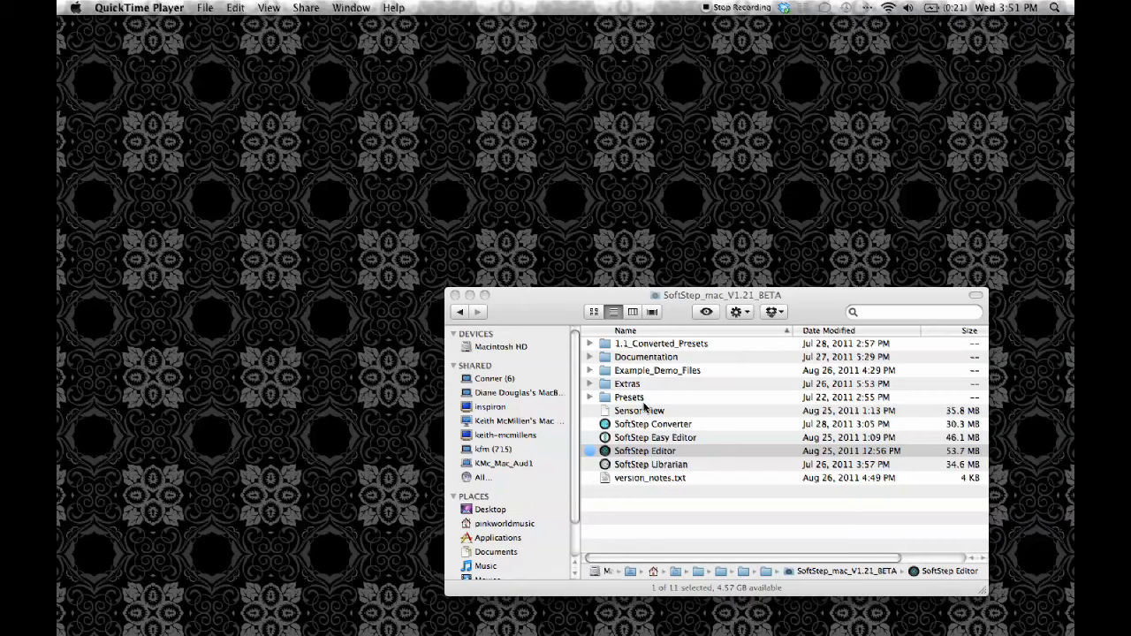
# Launch SoftStep Editor from the SoftStep_mac_V1.21_BETA folder and switch it to standalone mode
pyautogui.click(626, 452)
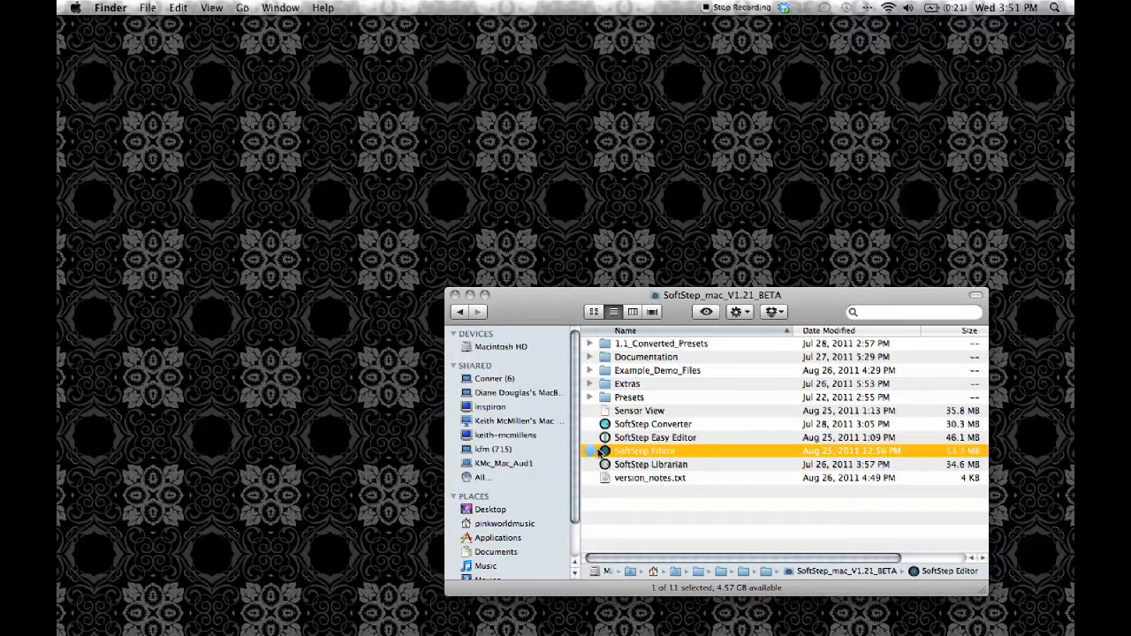
pyautogui.doubleClick(606, 452)
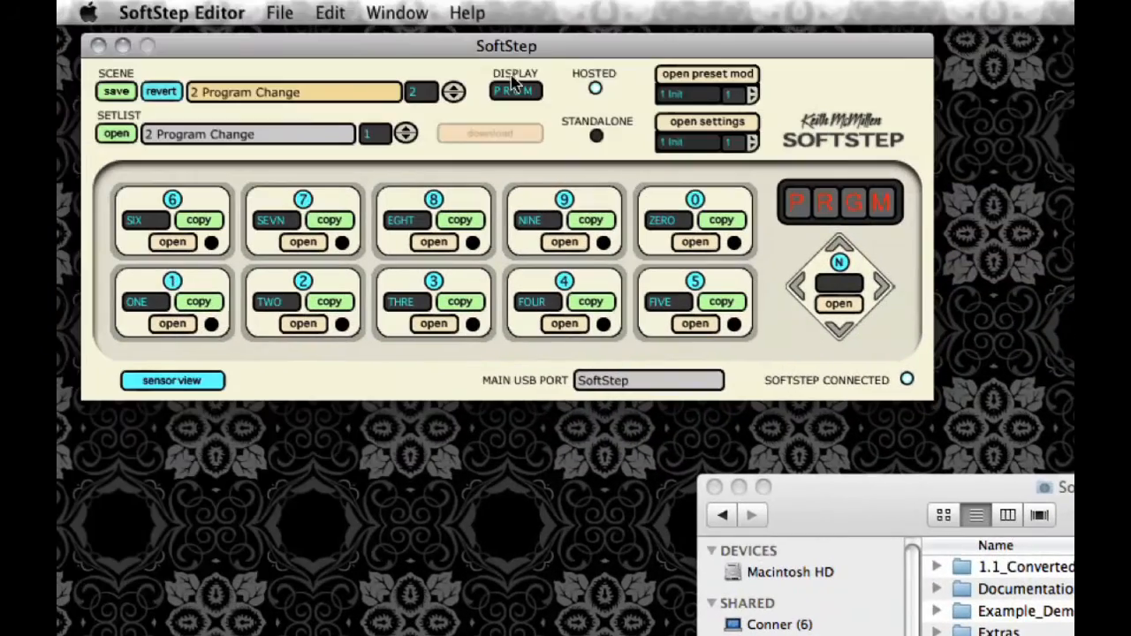
pyautogui.click(598, 137)
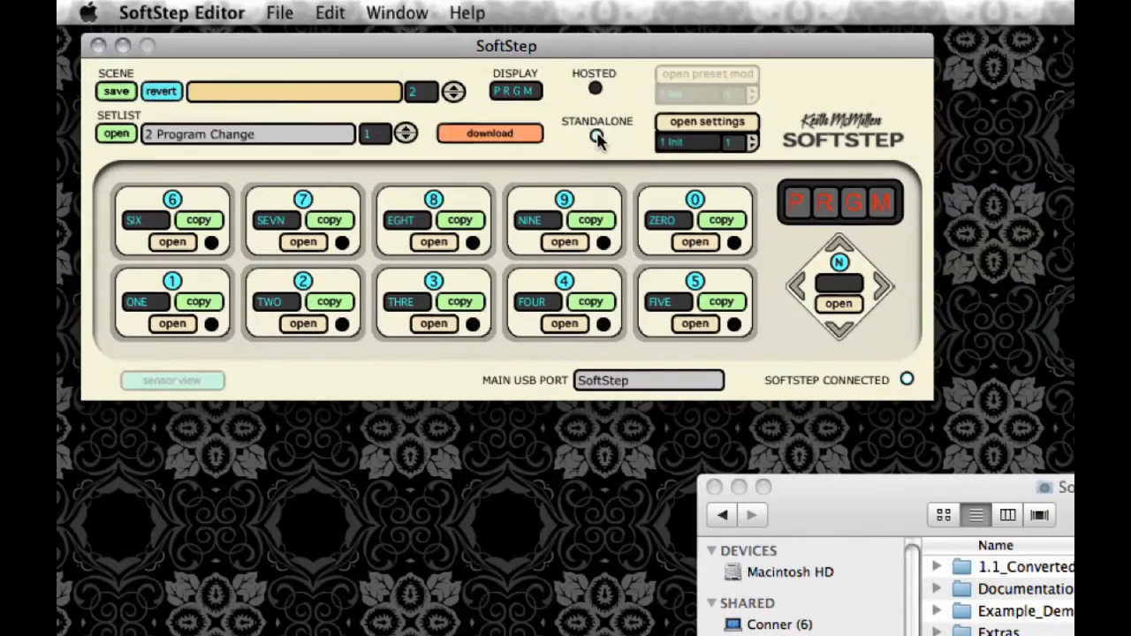
# Load scene 14 Mainstage Tutorial Video and assign it to the first slot of the set list
pyautogui.click(283, 102)
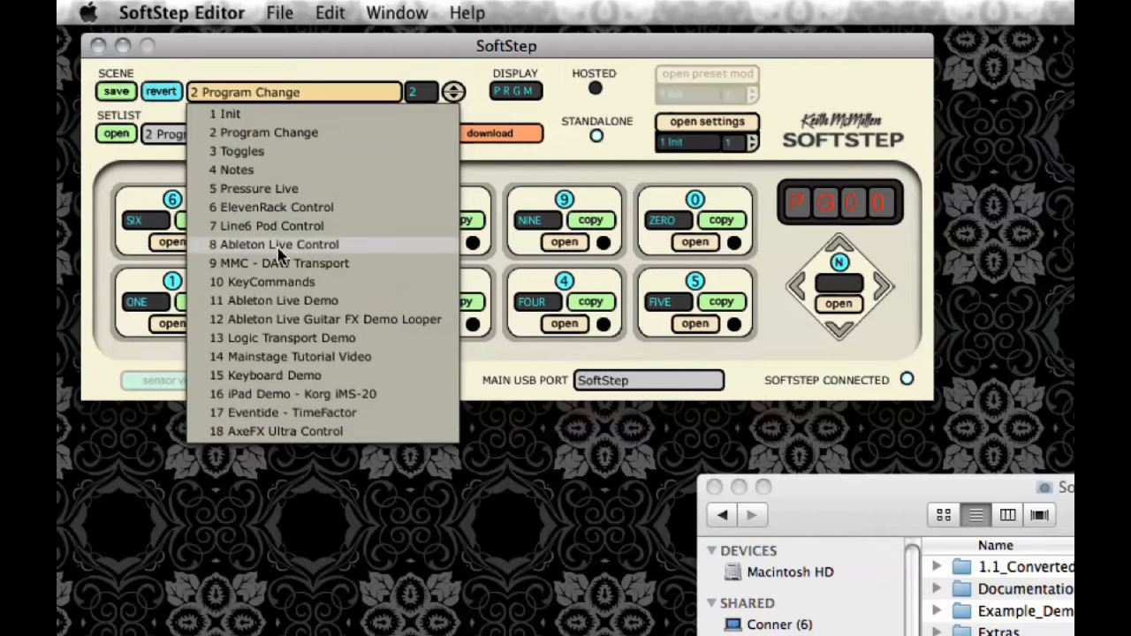
pyautogui.click(343, 357)
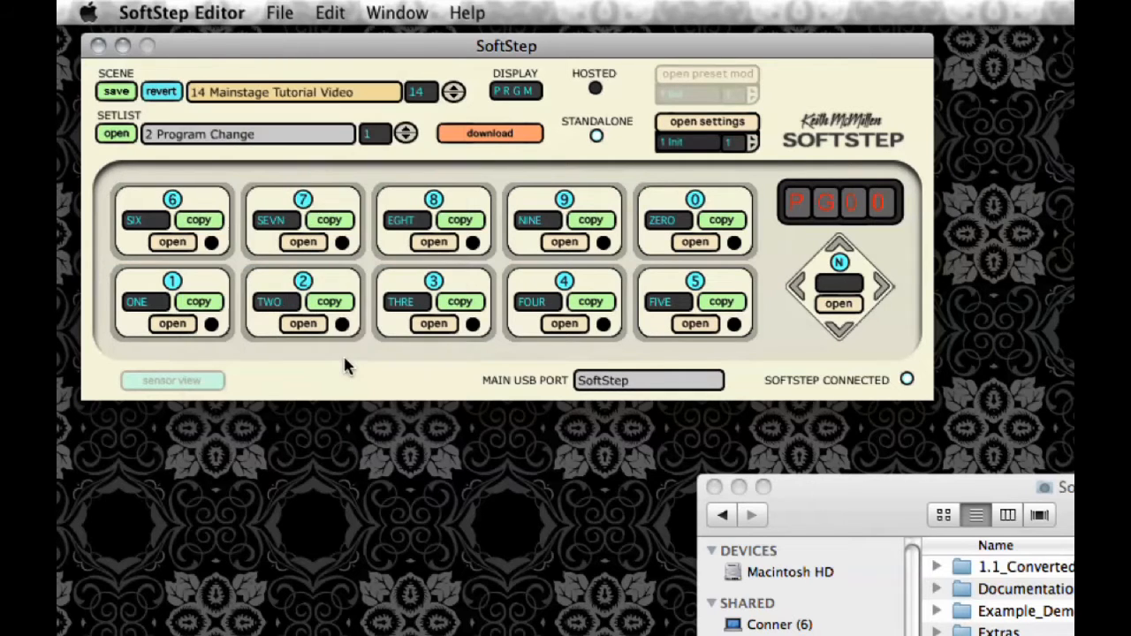
pyautogui.click(116, 134)
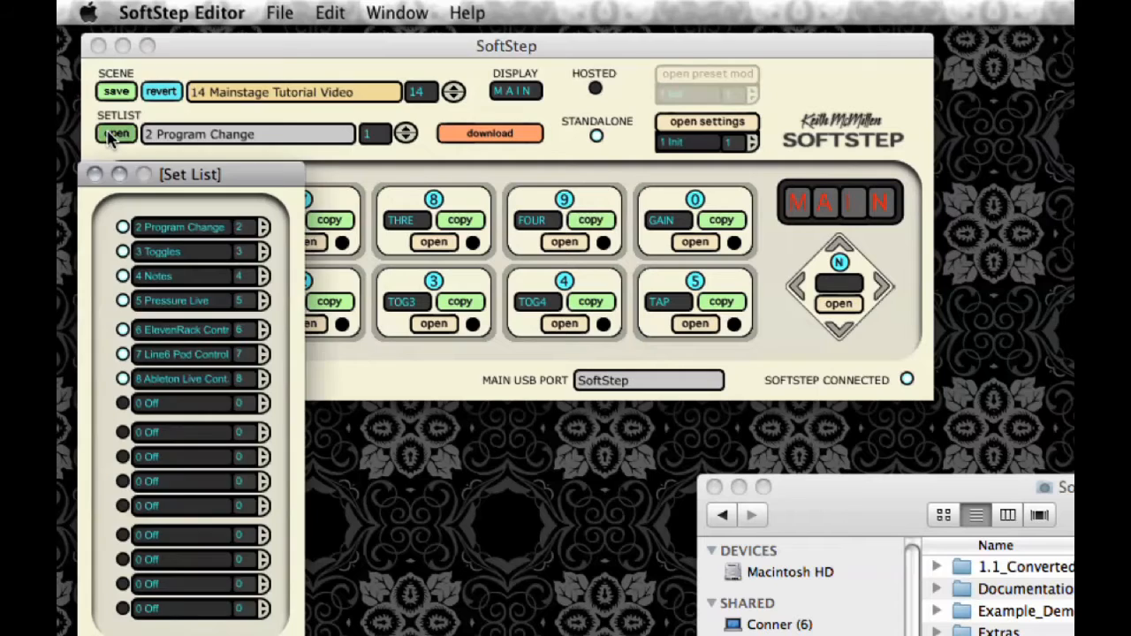
pyautogui.click(188, 232)
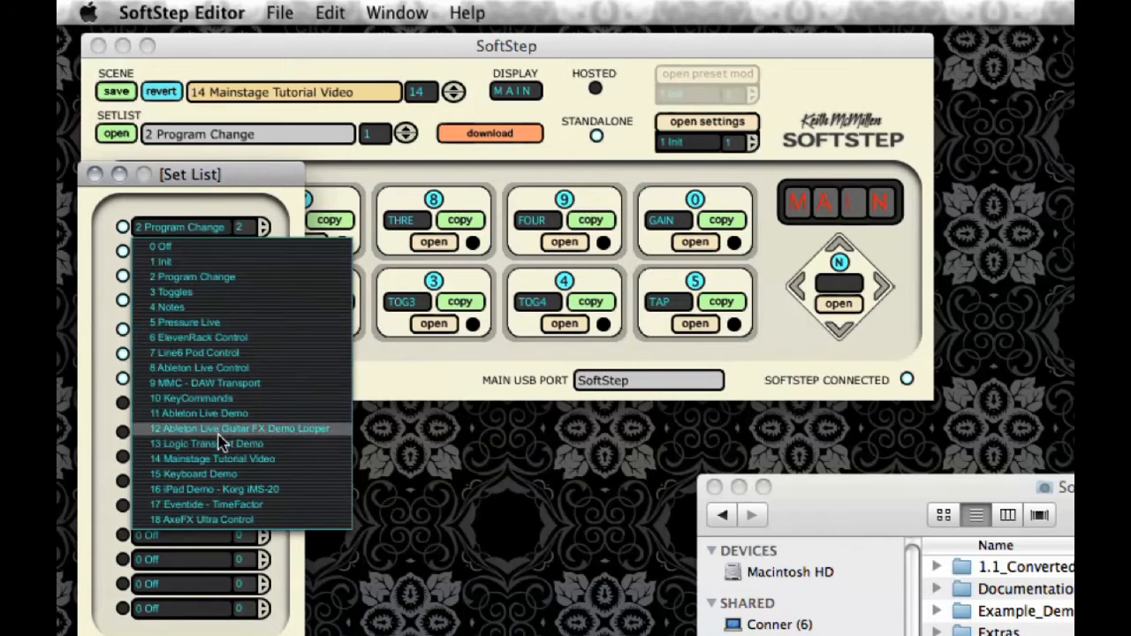
pyautogui.click(217, 461)
# Turn off set list slots 2 through 7 so only the first slot stays active, and close the set list
pyautogui.click(123, 251)
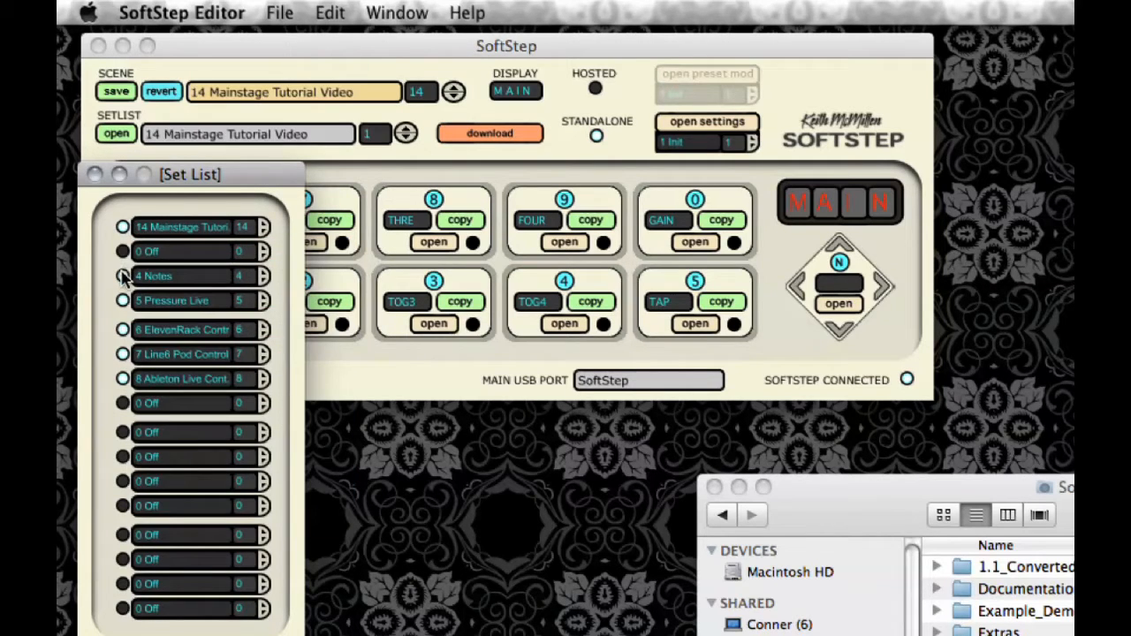
pyautogui.click(123, 275)
pyautogui.click(123, 301)
pyautogui.click(123, 330)
pyautogui.click(123, 354)
pyautogui.click(123, 378)
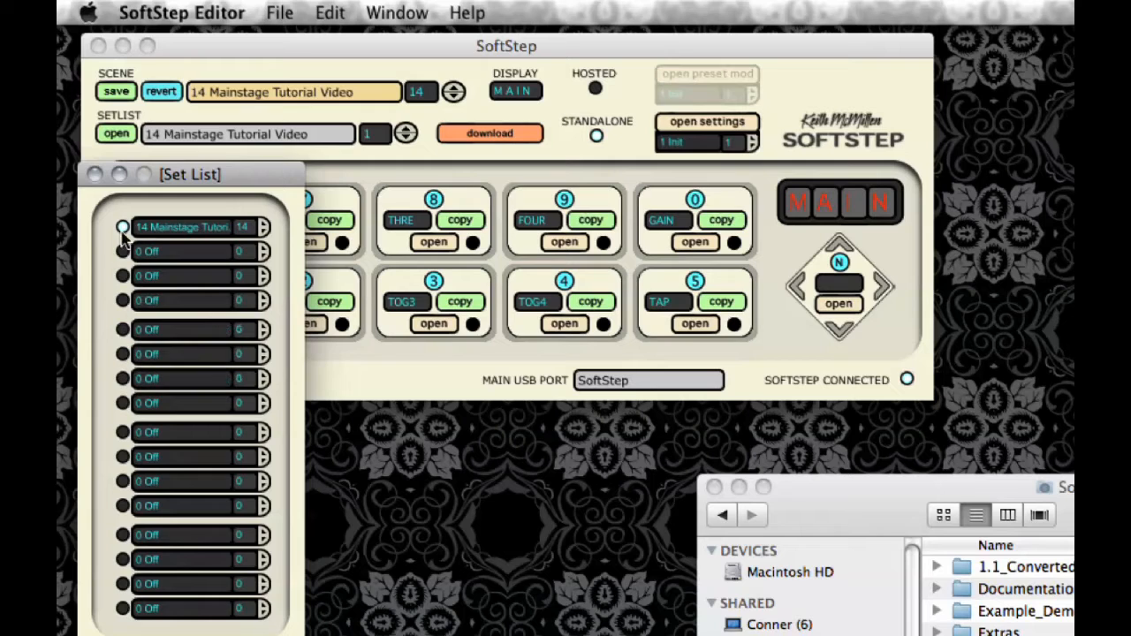
pyautogui.click(95, 174)
# Download the set list to the connected SoftStep and dismiss the download progress window
pyautogui.click(456, 138)
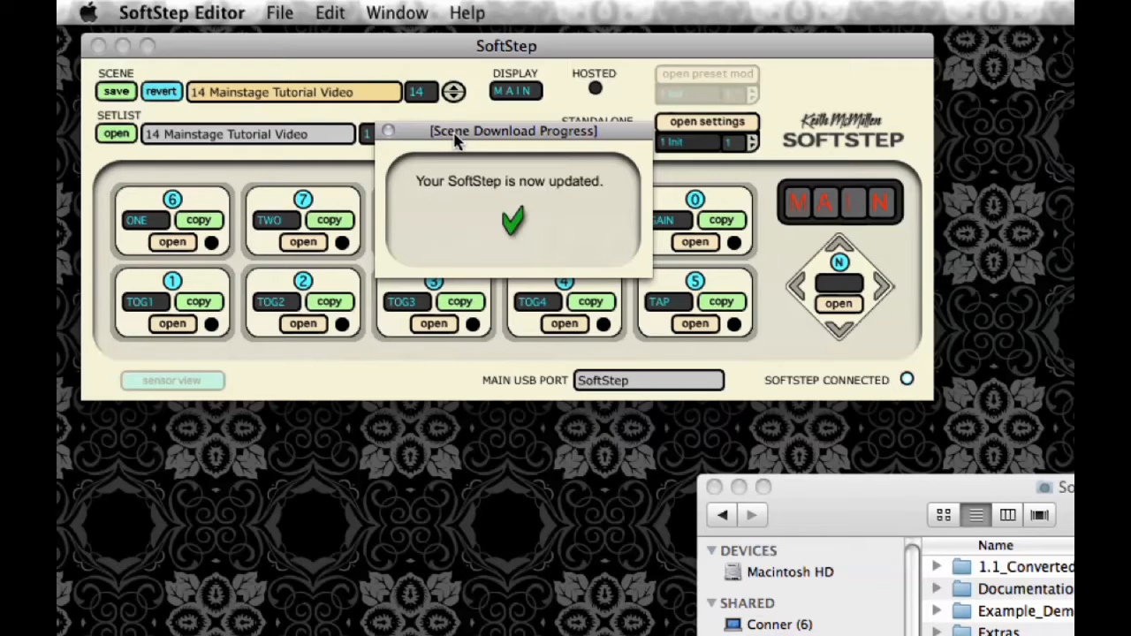
pyautogui.click(387, 131)
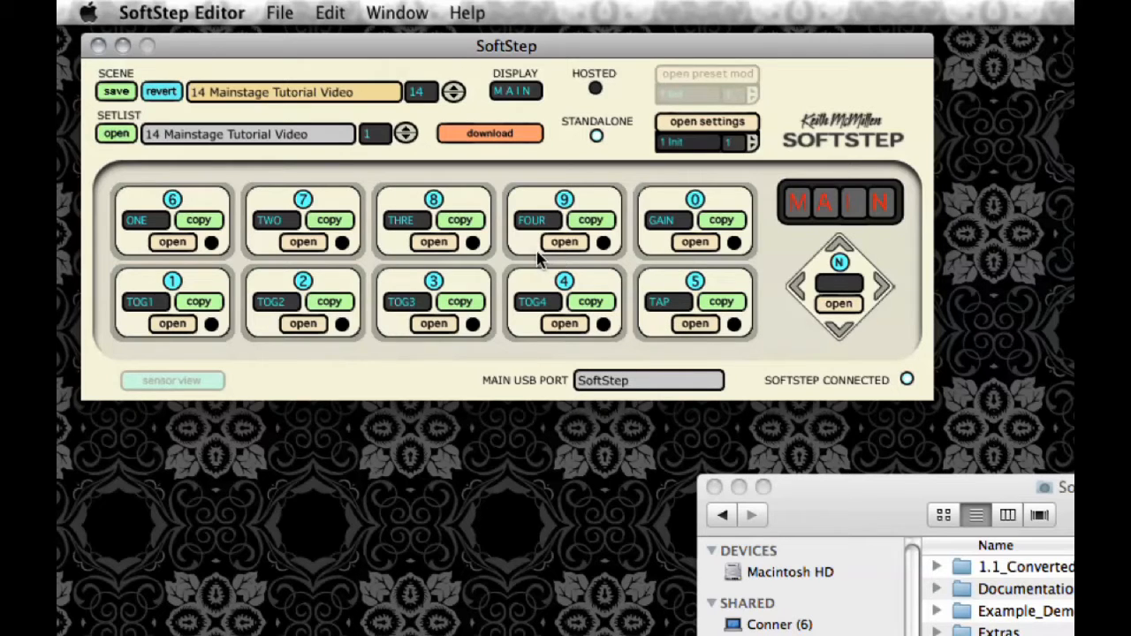
# Examine the modulation settings of key 6 and of the nav pad, closing each window
pyautogui.click(175, 244)
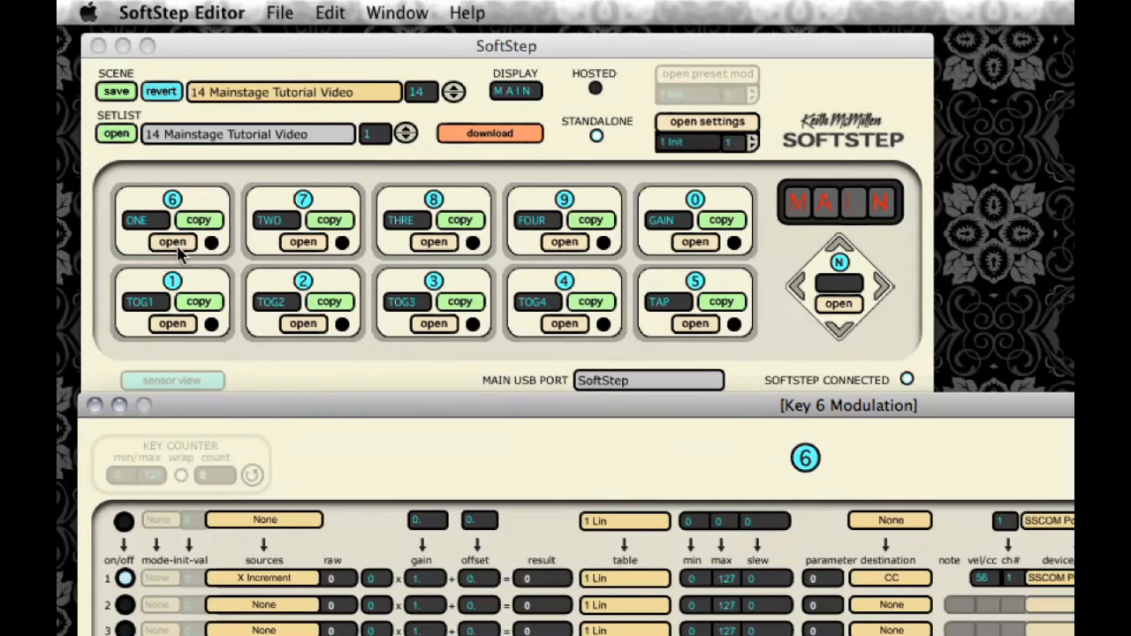
pyautogui.moveTo(335, 412); pyautogui.dragTo(313, 256)
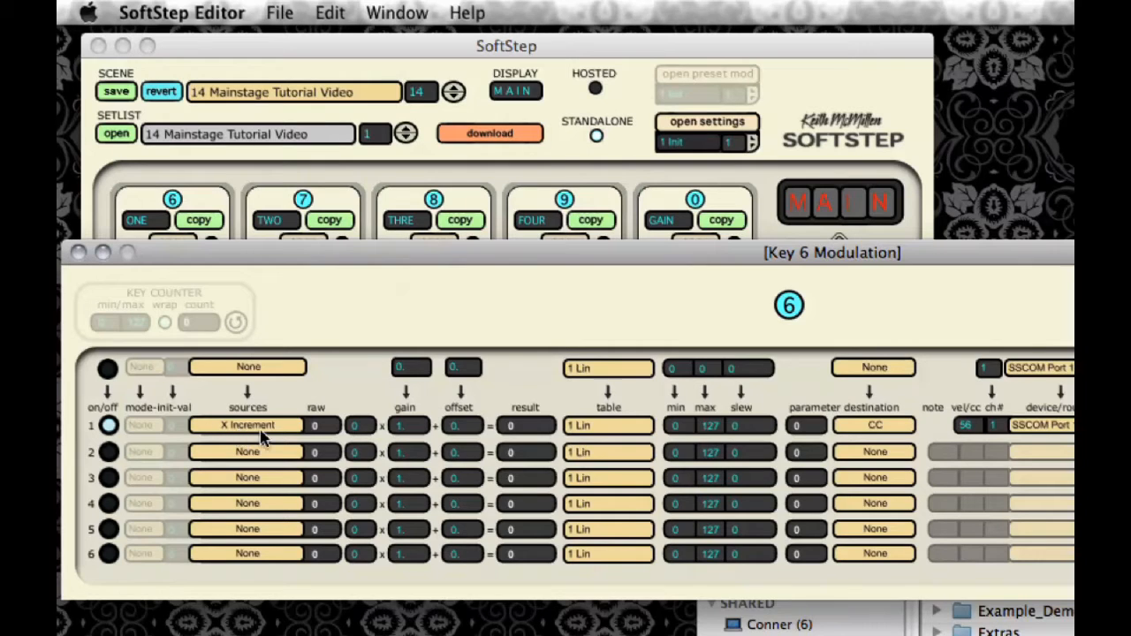
pyautogui.click(78, 253)
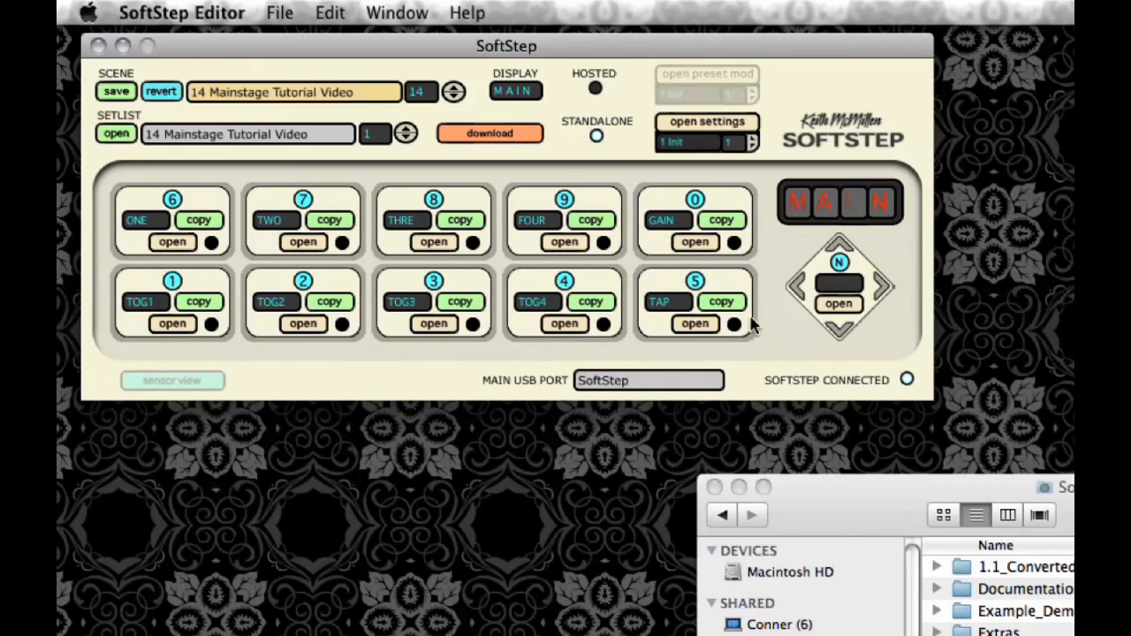
pyautogui.click(839, 304)
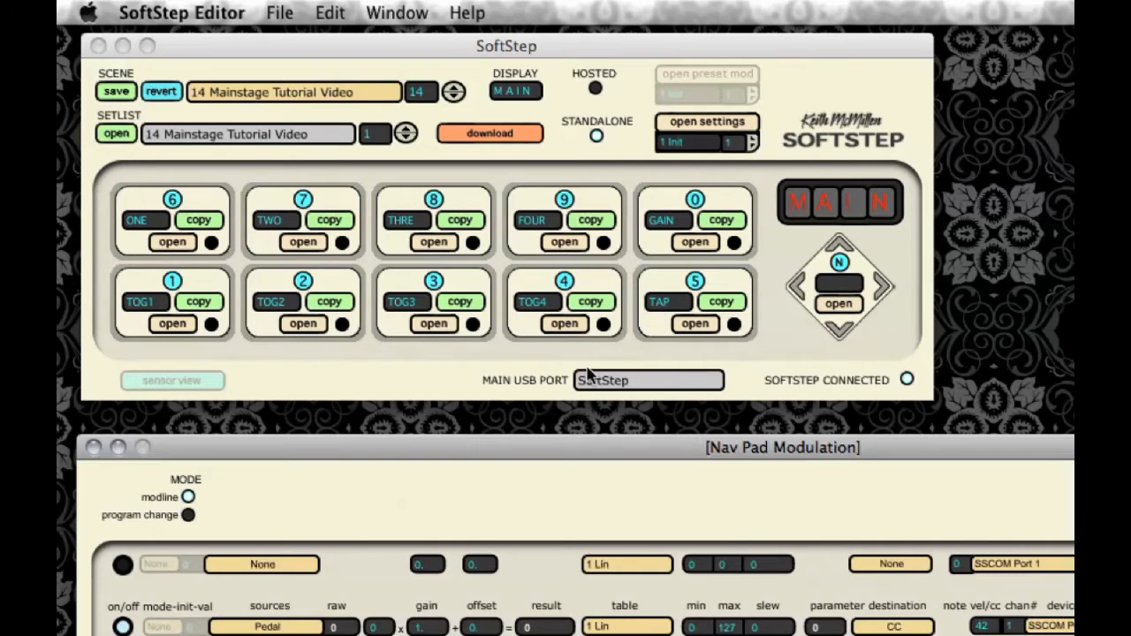
pyautogui.moveTo(534, 452); pyautogui.dragTo(507, 221)
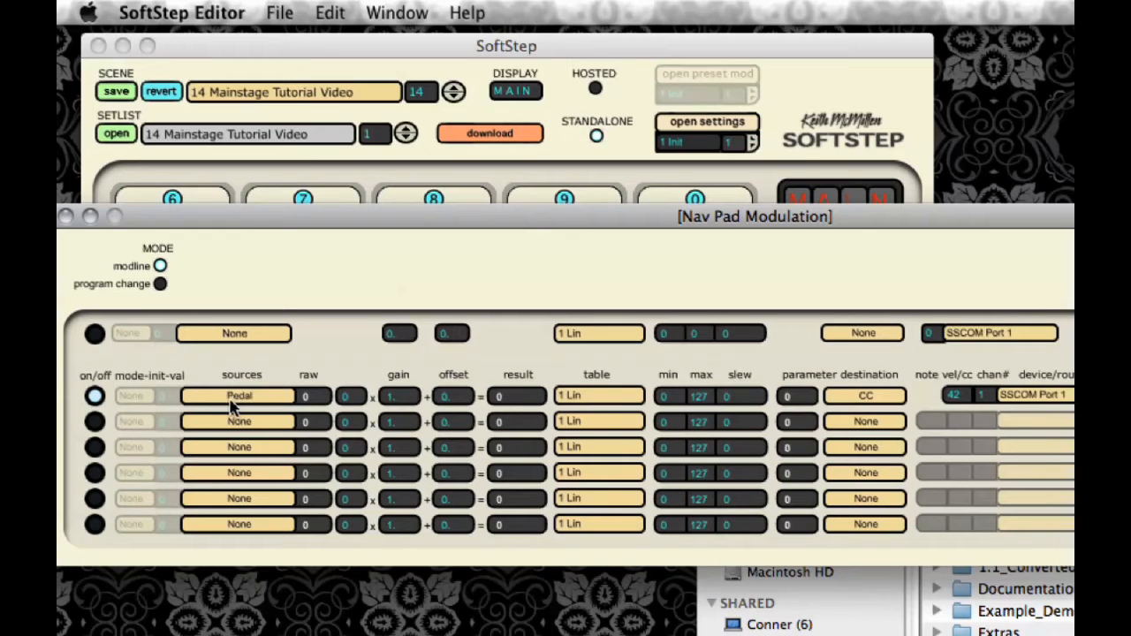
pyautogui.click(67, 217)
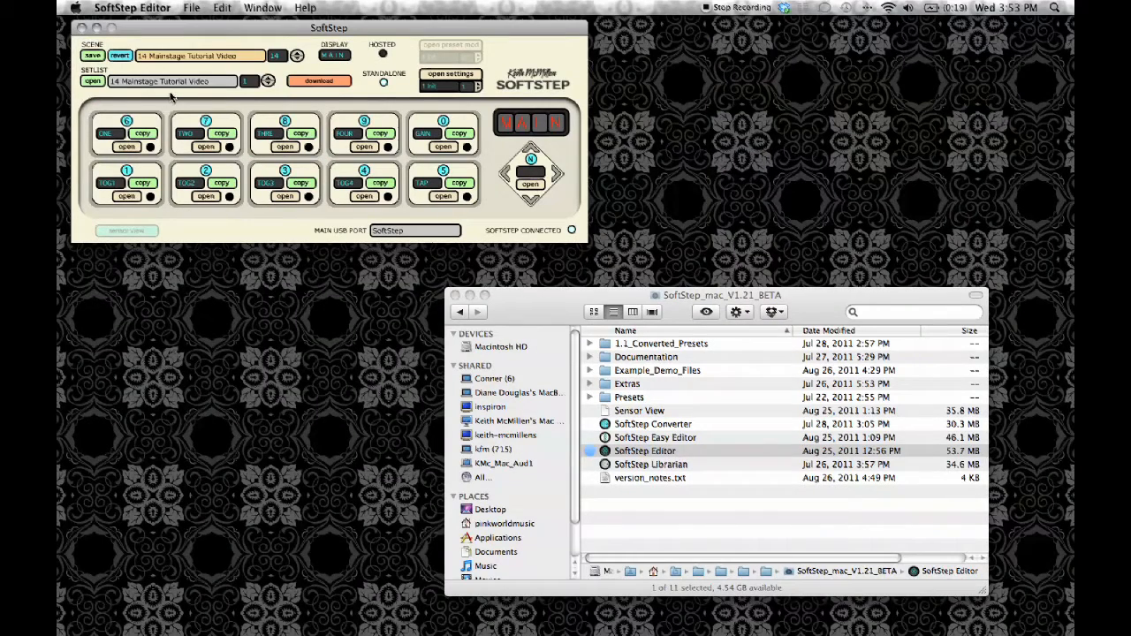
# Quit SoftStep Editor and launch MainStage
pyautogui.click(161, 8)
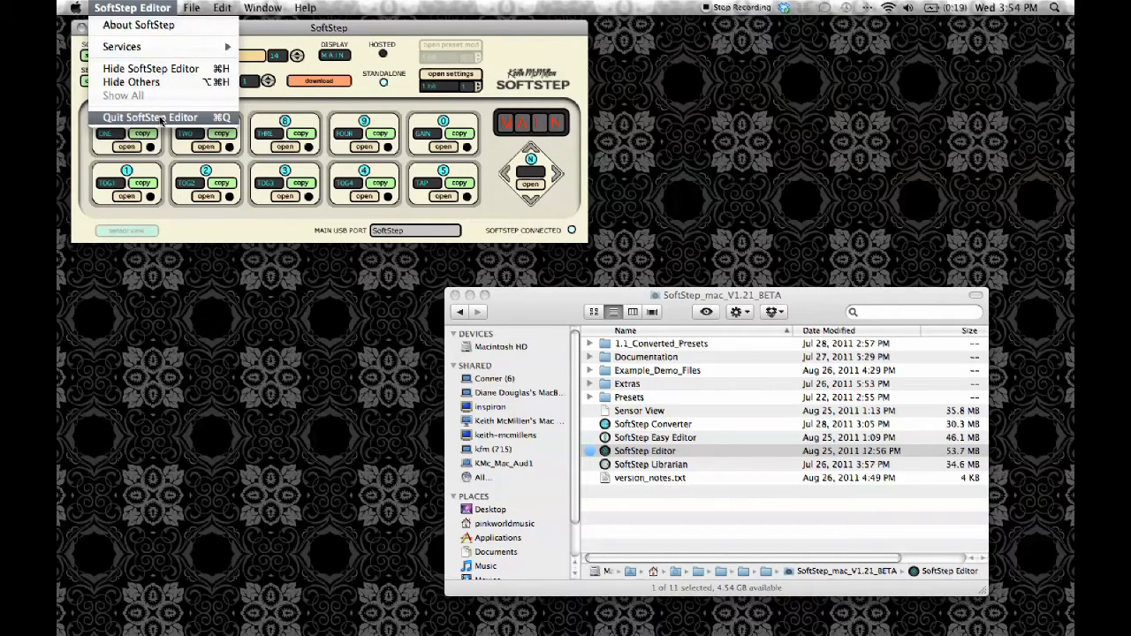
pyautogui.click(150, 117)
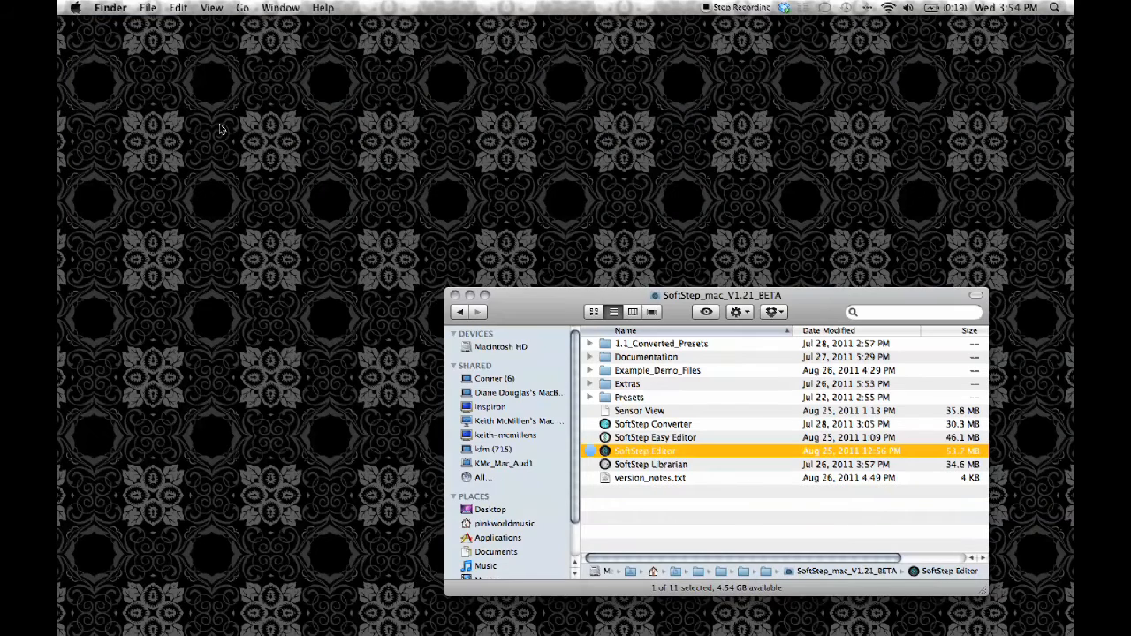
pyautogui.moveTo(1063, 256)
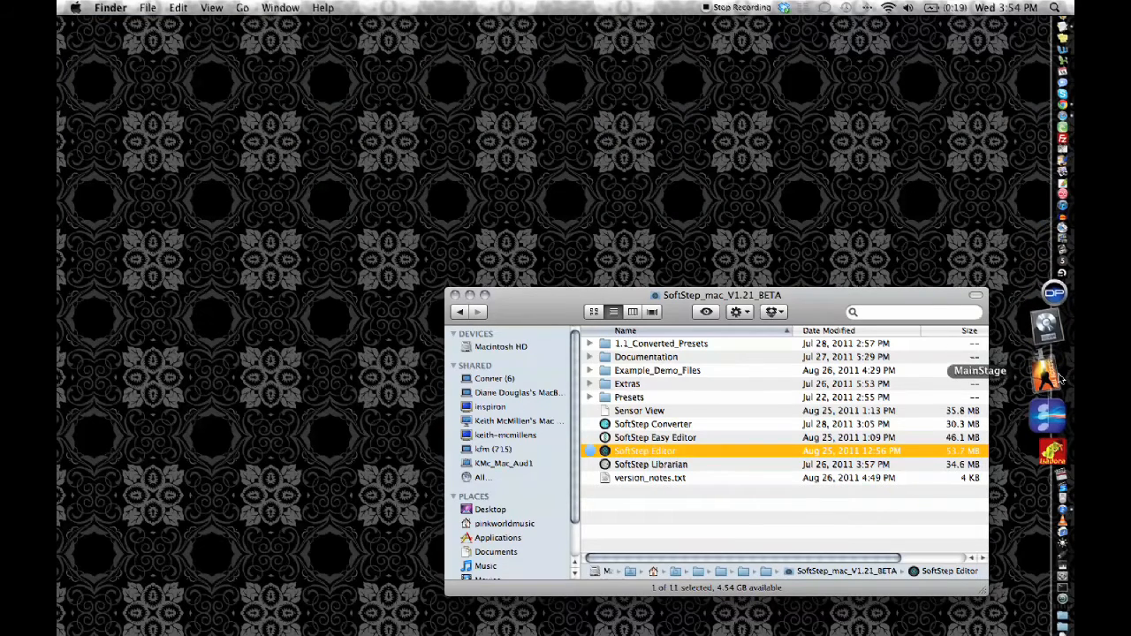
pyautogui.click(1061, 377)
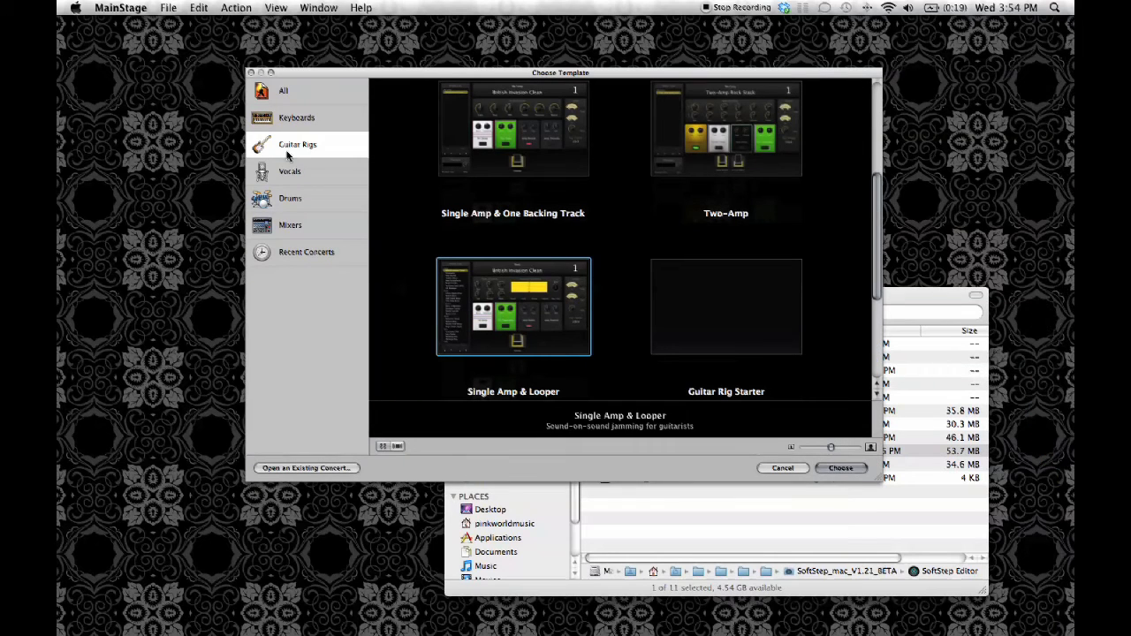
# Create a new concert from the Single Amp With Patches template in the Guitar Rigs category
pyautogui.scroll(2, 371, 214)
pyautogui.scroll(2, 371, 214)
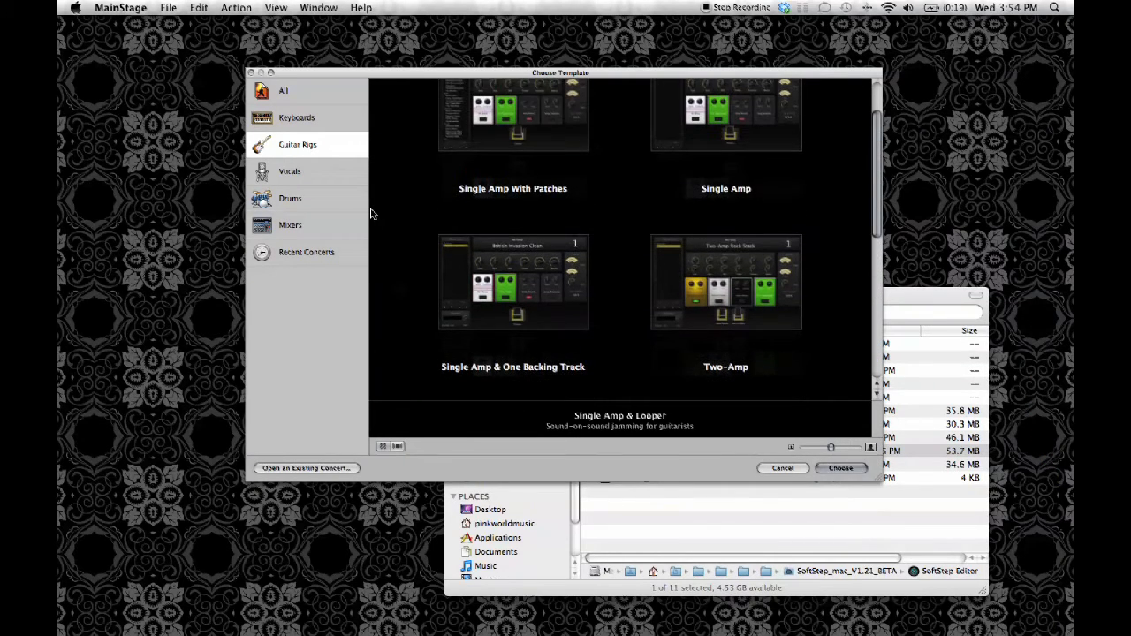
pyautogui.scroll(2, 371, 214)
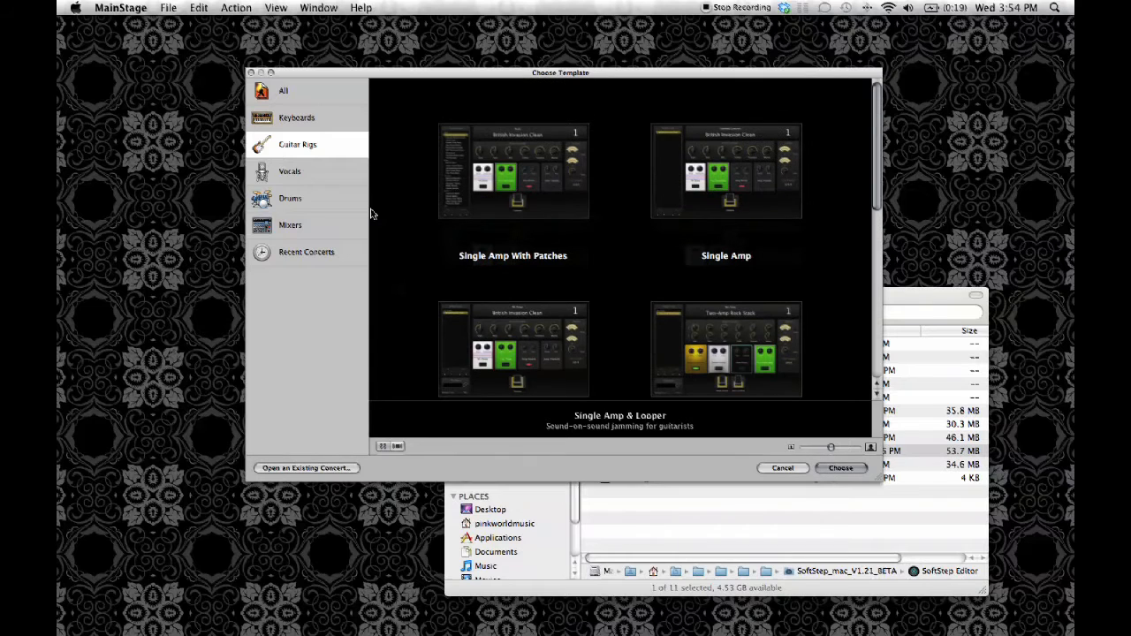
pyautogui.click(508, 186)
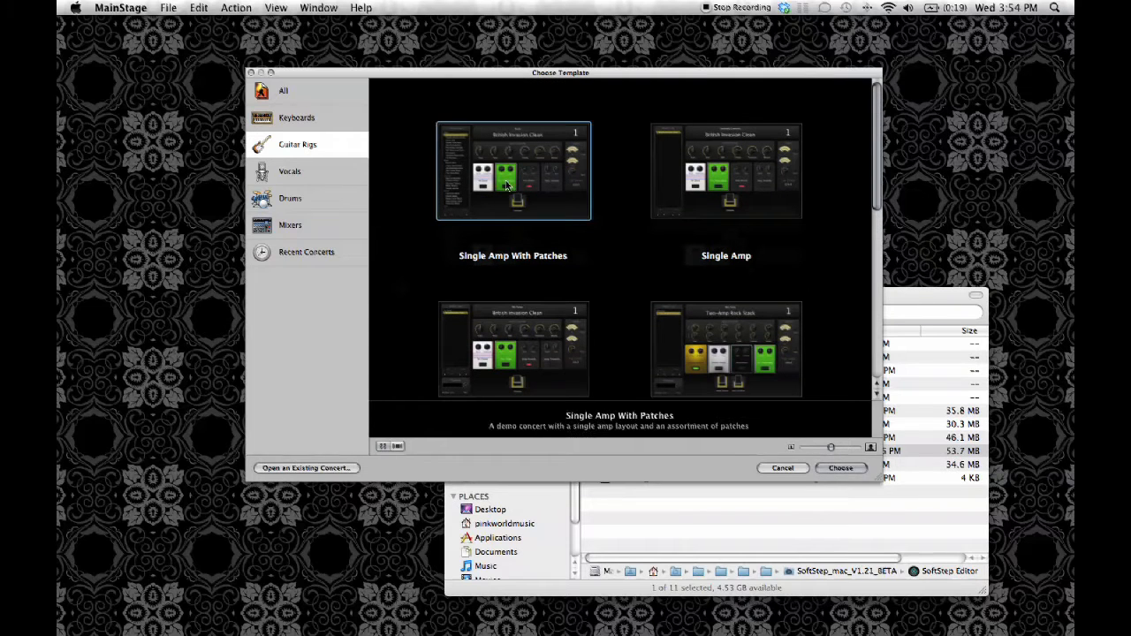
pyautogui.click(844, 468)
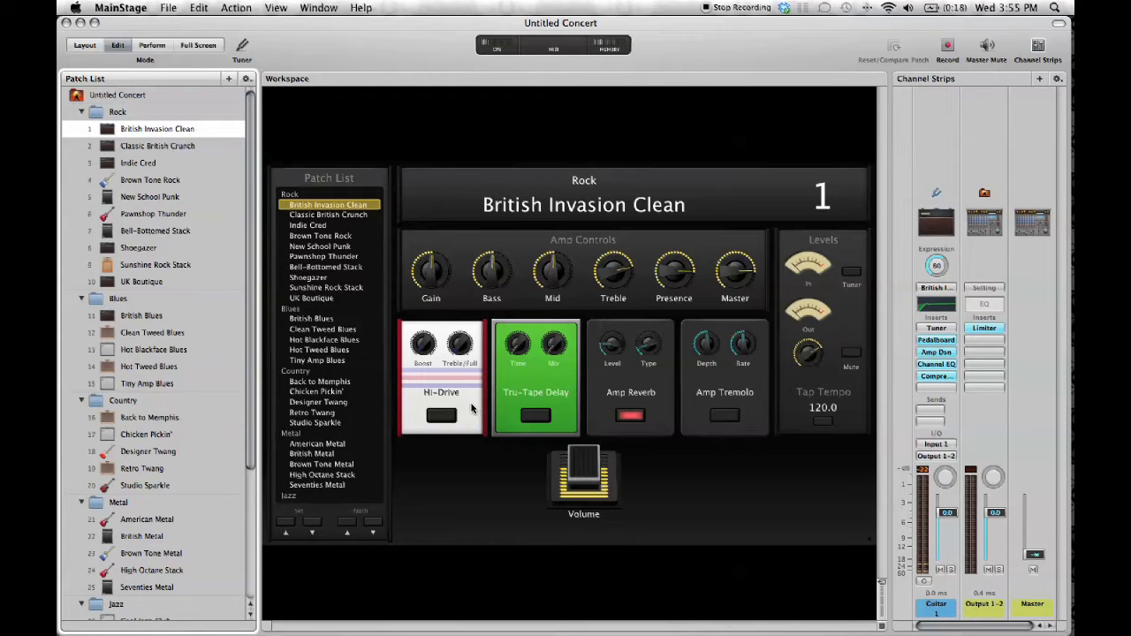
# Select the Bell-Bottomed Stack patch in the workspace patch list
pyautogui.click(331, 273)
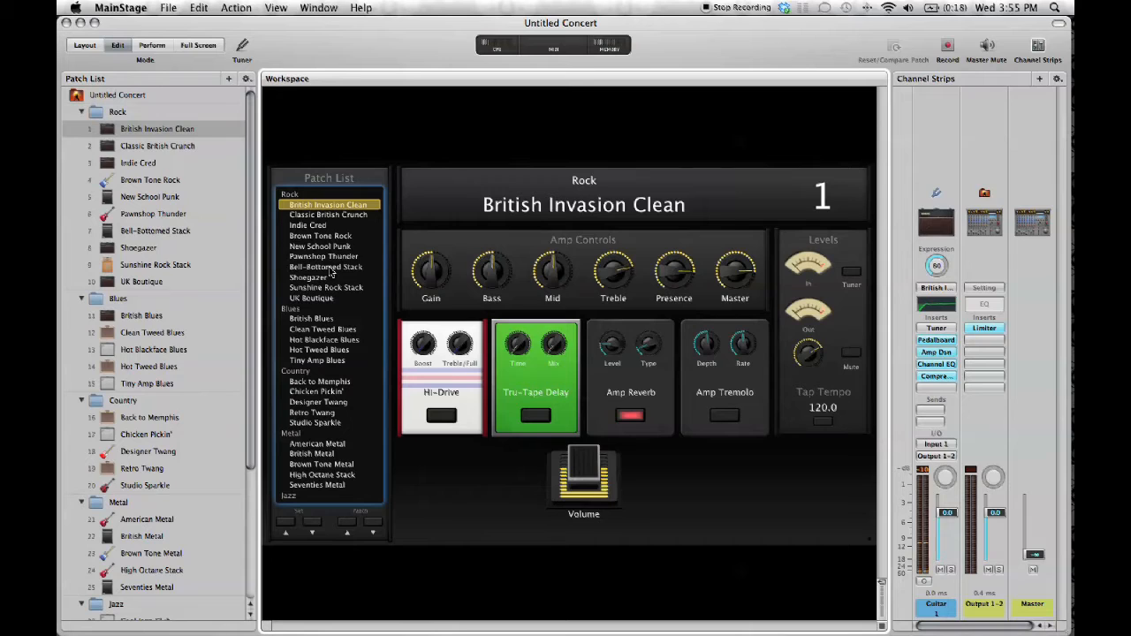
pyautogui.click(336, 268)
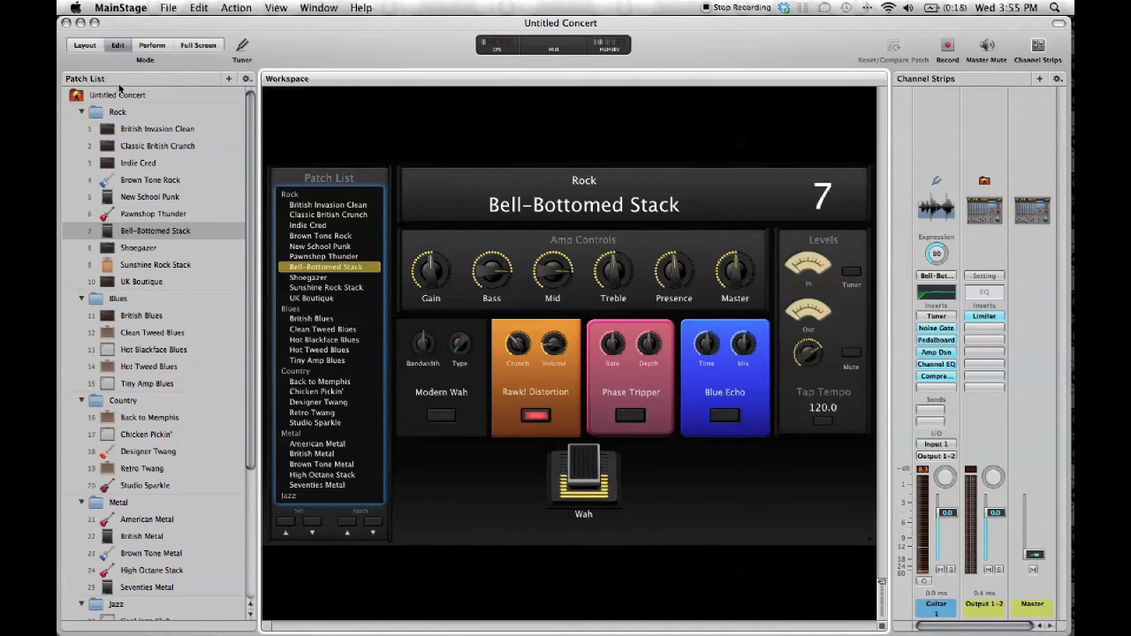
# In Layout mode, learn the first effect's button to Port 1 SSCOM, channel 1, number 51, and set its type to Absolute
pyautogui.click(85, 45)
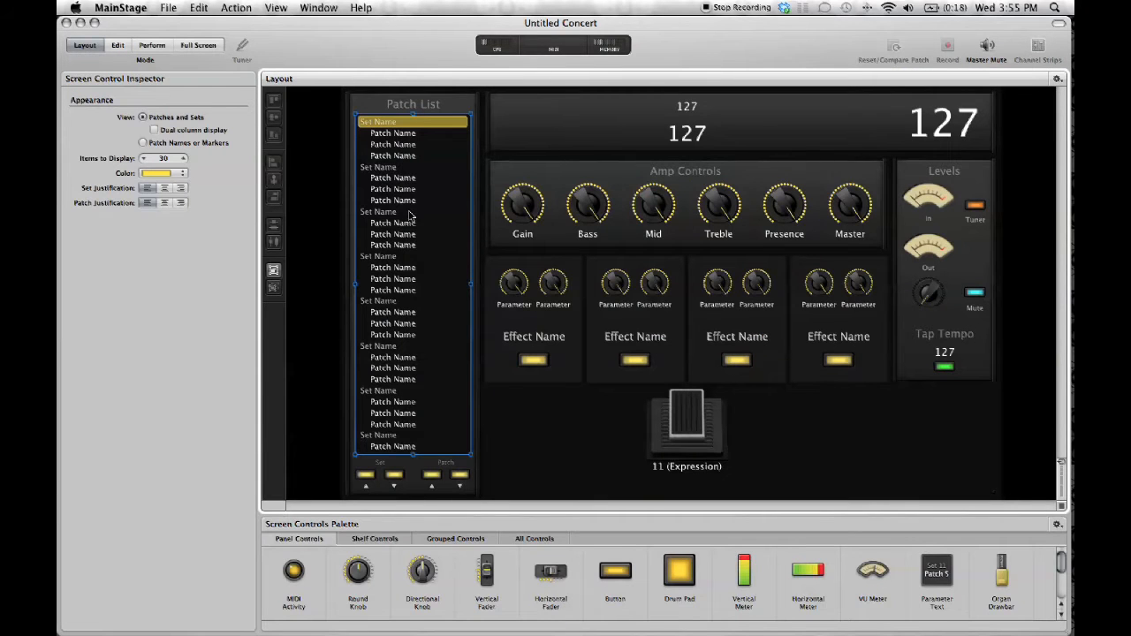
pyautogui.click(533, 362)
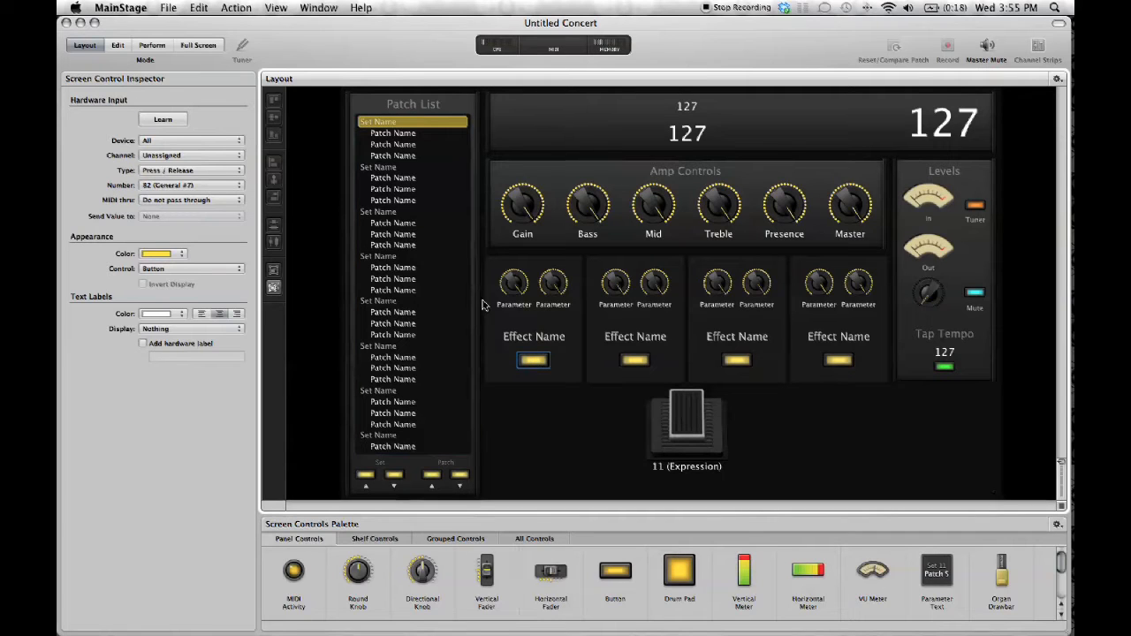
pyautogui.click(163, 120)
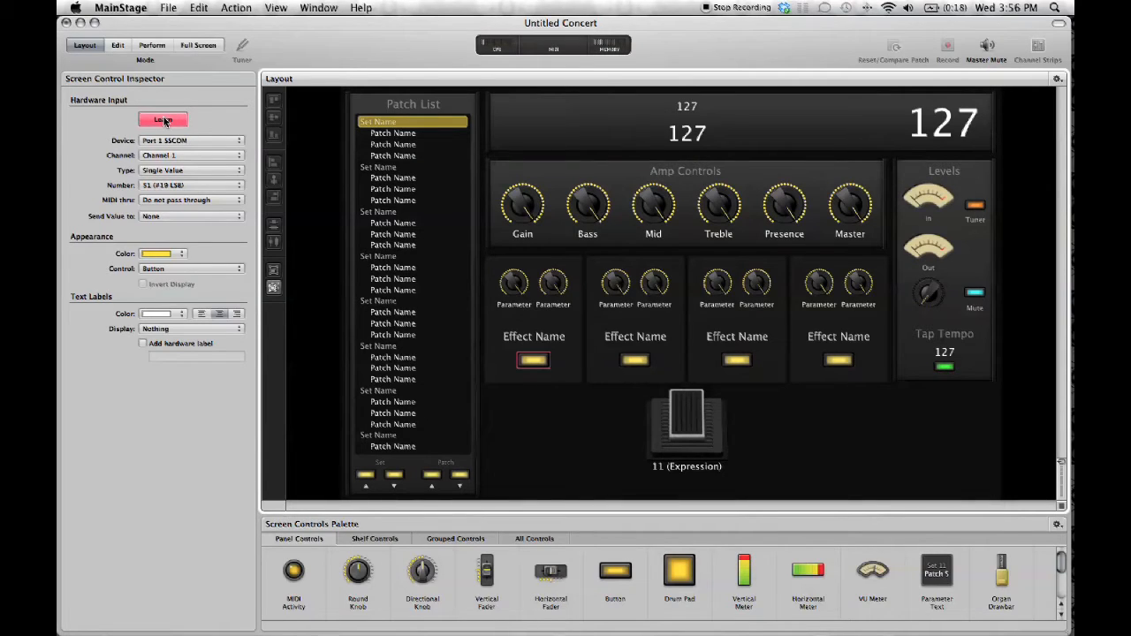
pyautogui.click(210, 171)
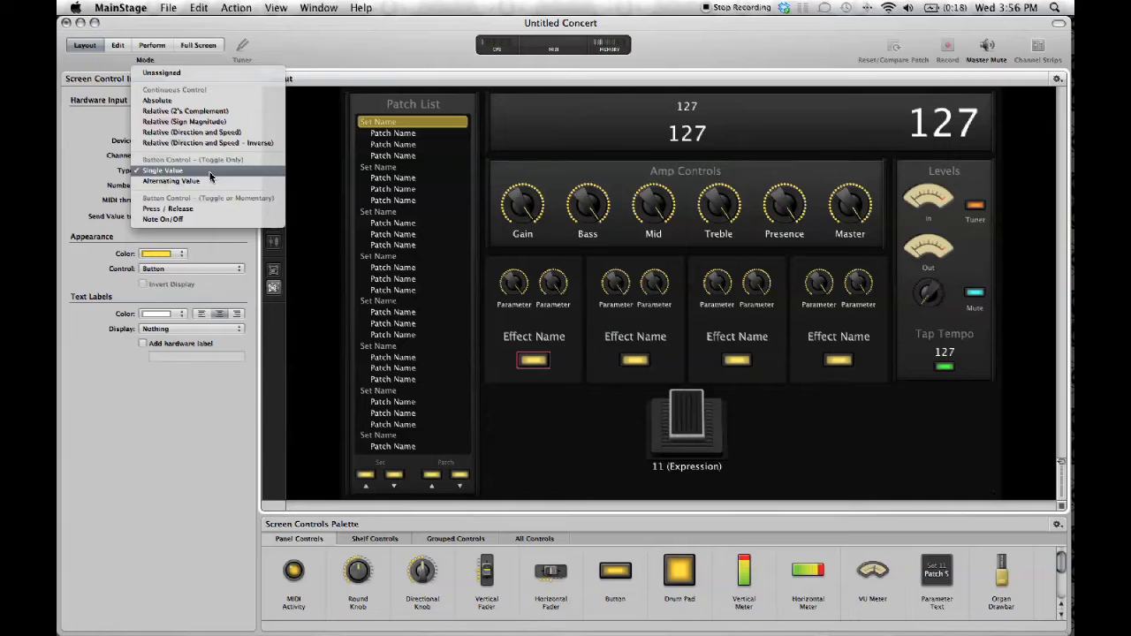
pyautogui.click(207, 102)
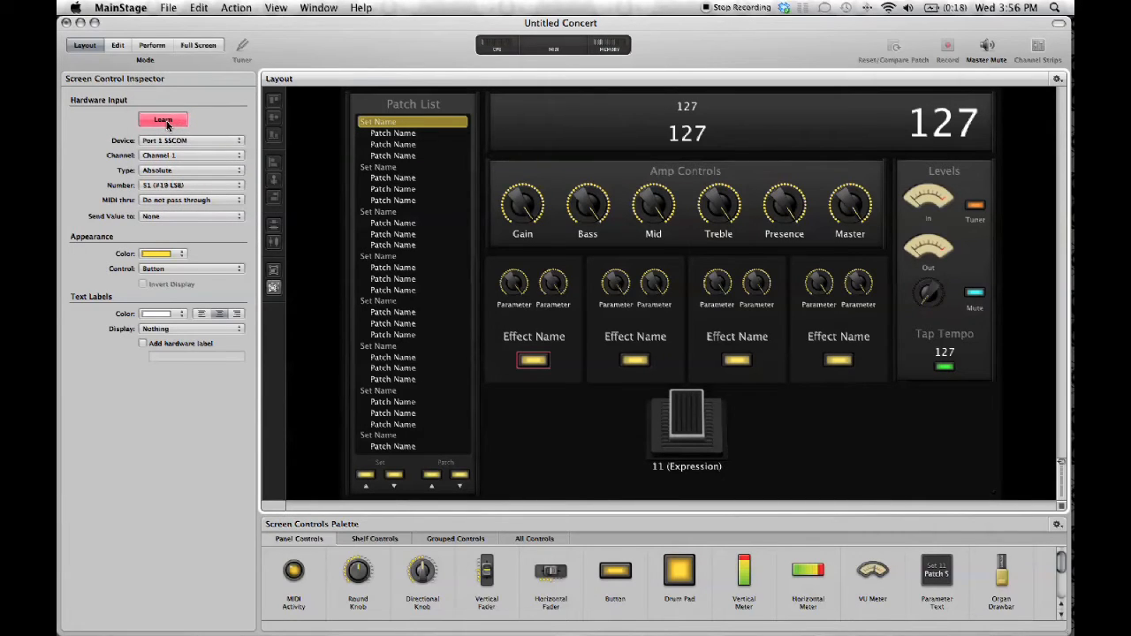
pyautogui.click(167, 125)
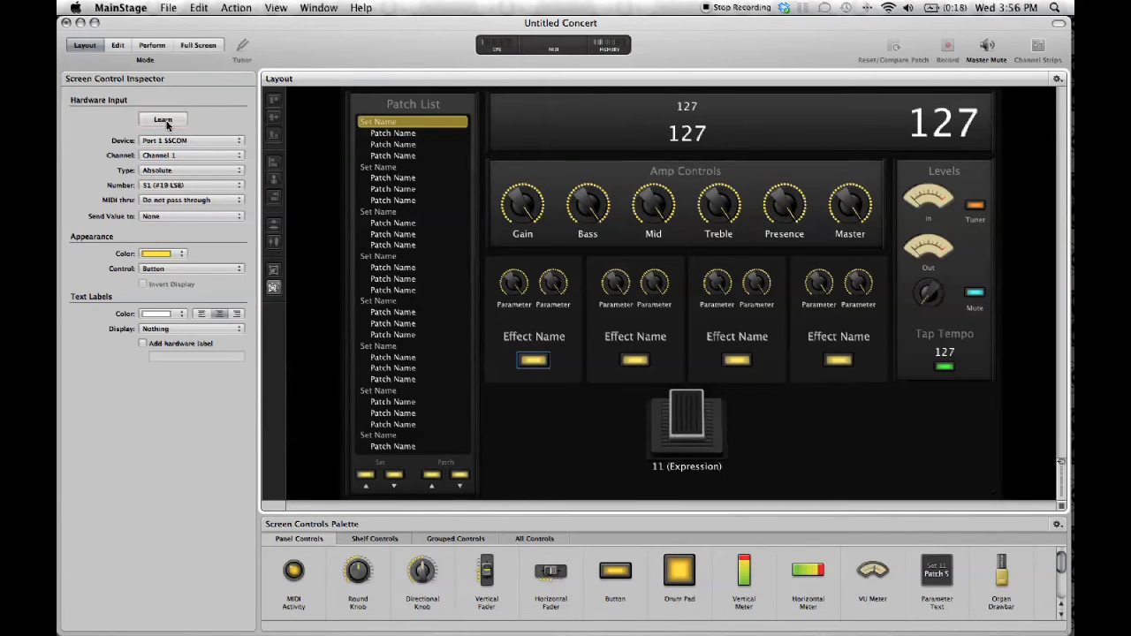
# Learn the second effect's button to Port 1 SSCOM, channel 1, number 52, and set its type to Absolute
pyautogui.click(637, 360)
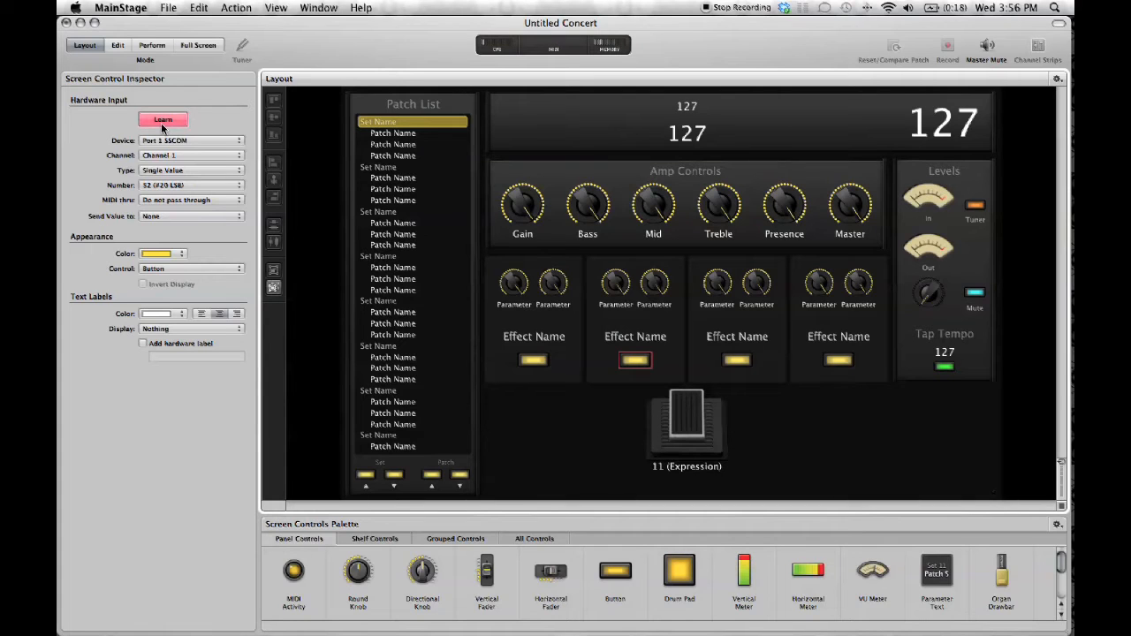
pyautogui.click(168, 174)
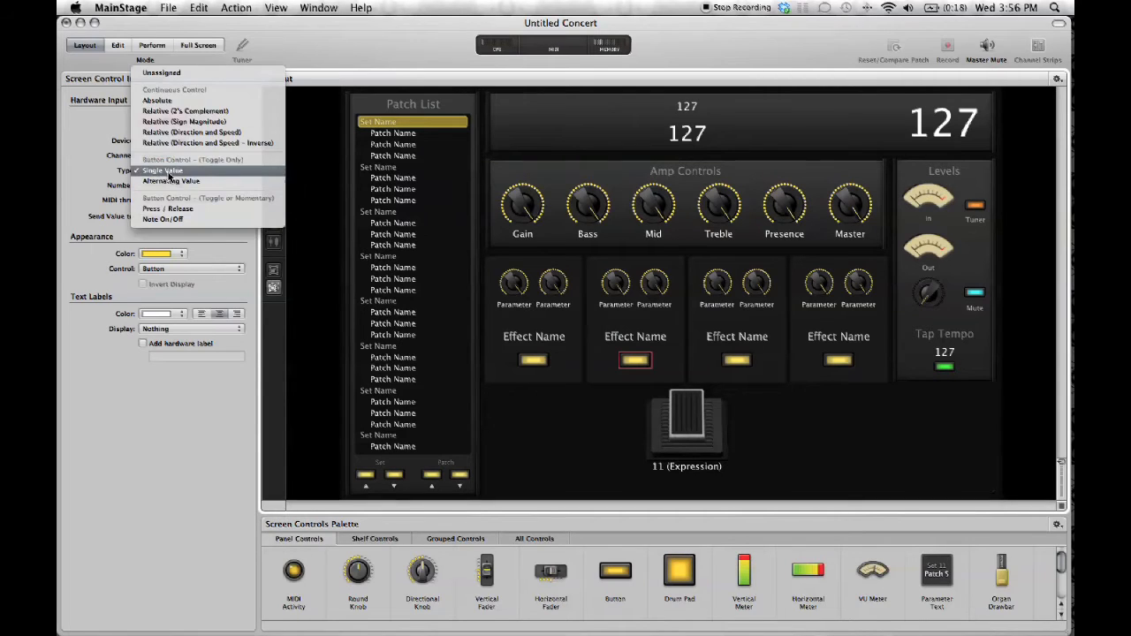
pyautogui.click(182, 102)
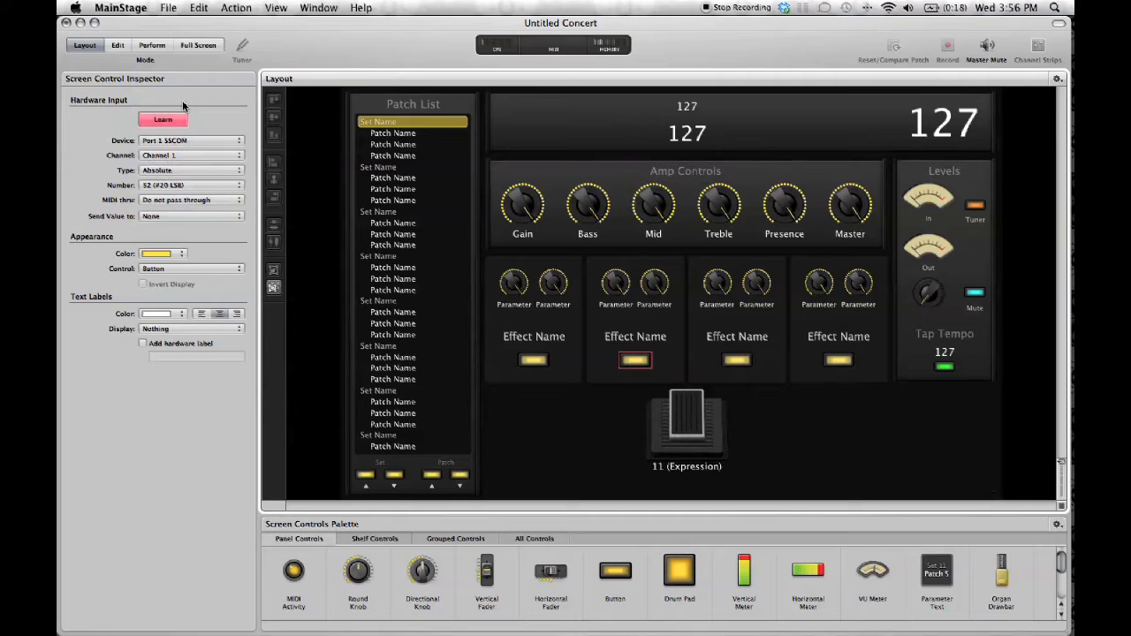
pyautogui.click(171, 120)
# Learn the third effect's button from its SoftStep key and set its type to Absolute
pyautogui.click(726, 361)
pyautogui.click(175, 124)
pyautogui.click(182, 169)
pyautogui.click(182, 106)
pyautogui.click(185, 121)
# Learn the fourth effect's button to Port 1 SSCOM, channel 1, number 54, and set its type to Absolute
pyautogui.click(841, 366)
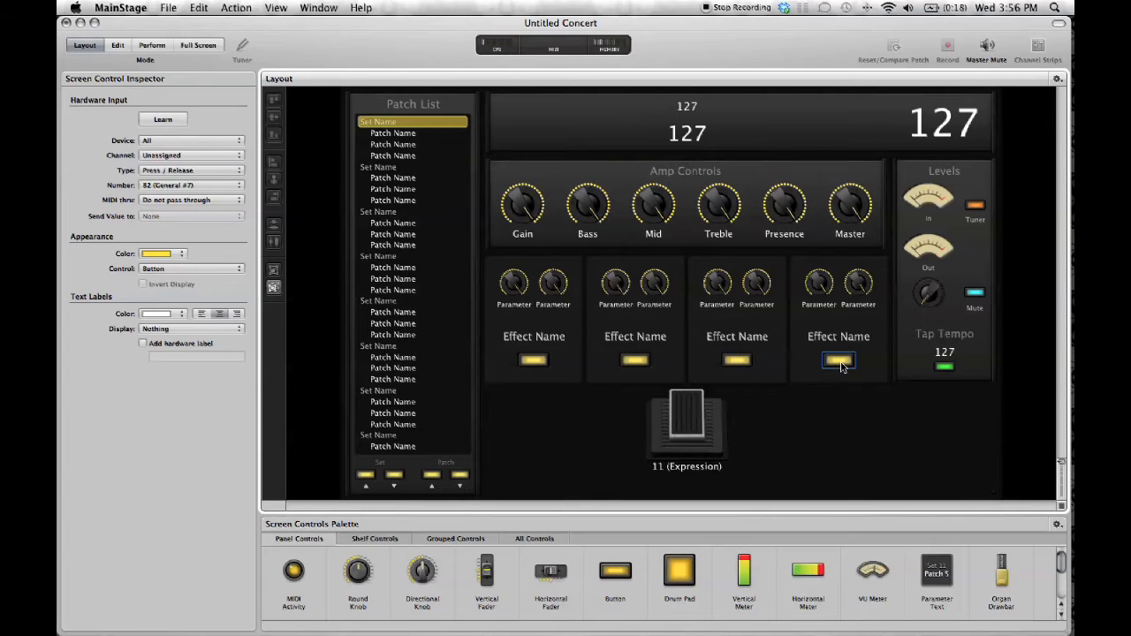
pyautogui.click(155, 124)
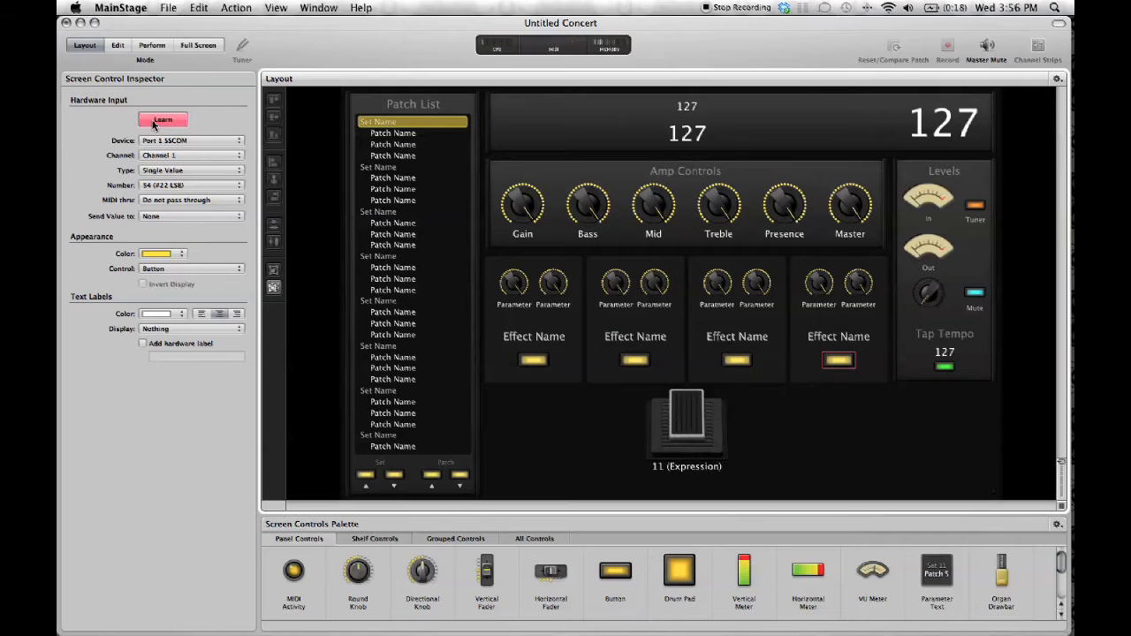
pyautogui.click(163, 169)
pyautogui.click(175, 102)
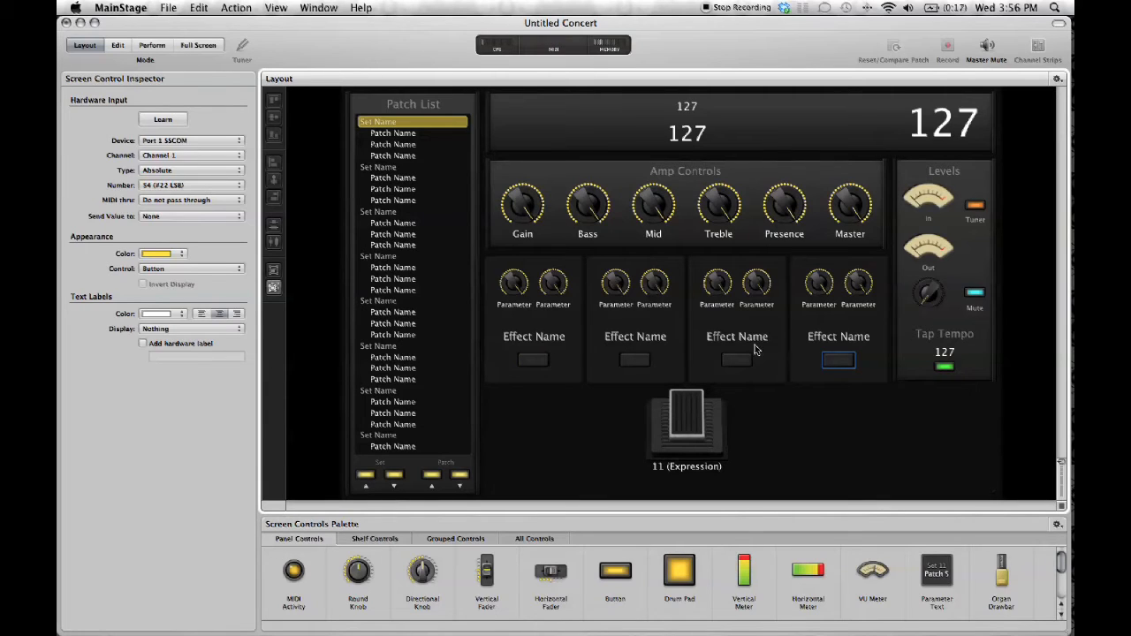
# Learn the Tap Tempo button to Port 1 SSCOM, channel 1, number 55 as Press / Release, and switch to Perform mode
pyautogui.click(944, 368)
pyautogui.click(163, 120)
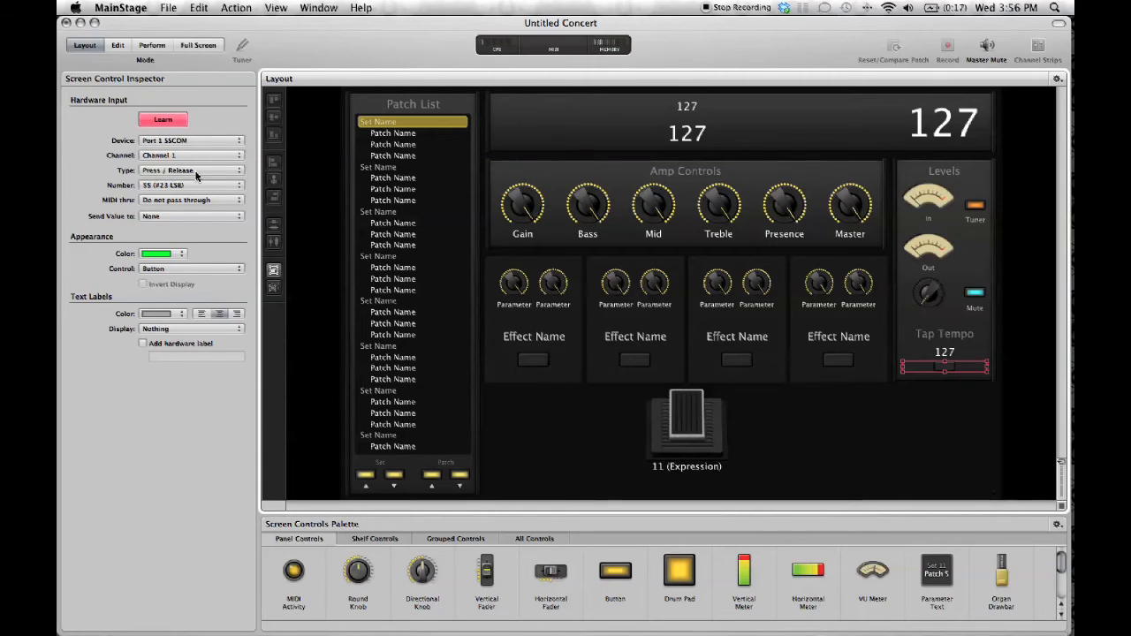
pyautogui.click(168, 124)
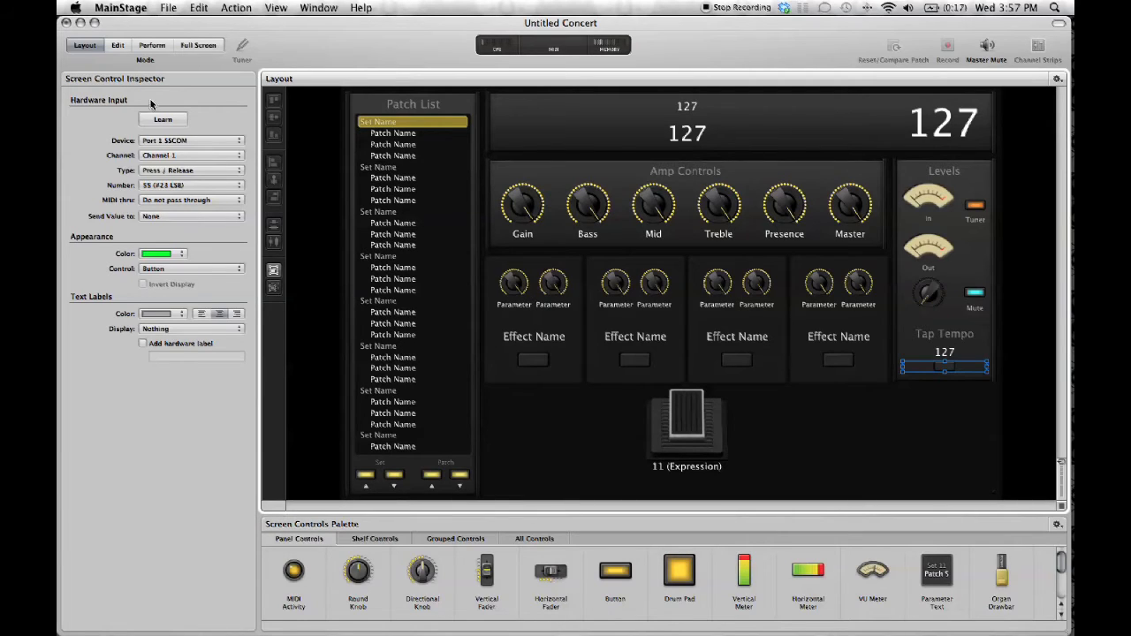
pyautogui.click(151, 45)
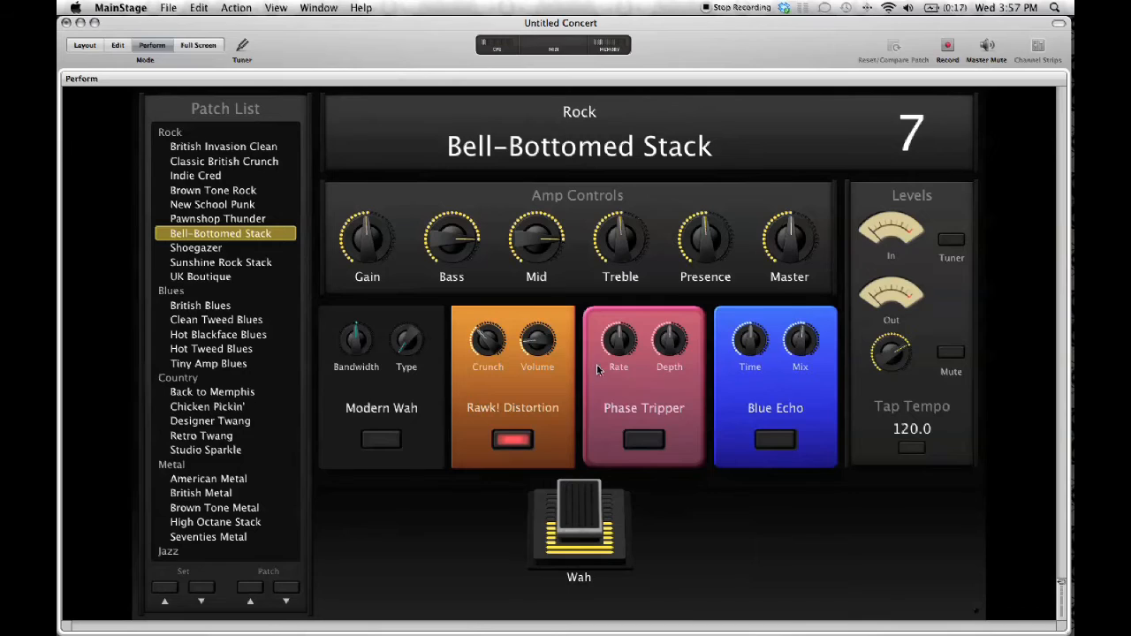
# In Layout mode, learn the first parameter knobs of the first and second effects to Port 1 SSCOM, channel 1, numbers 56 and 57
pyautogui.click(83, 45)
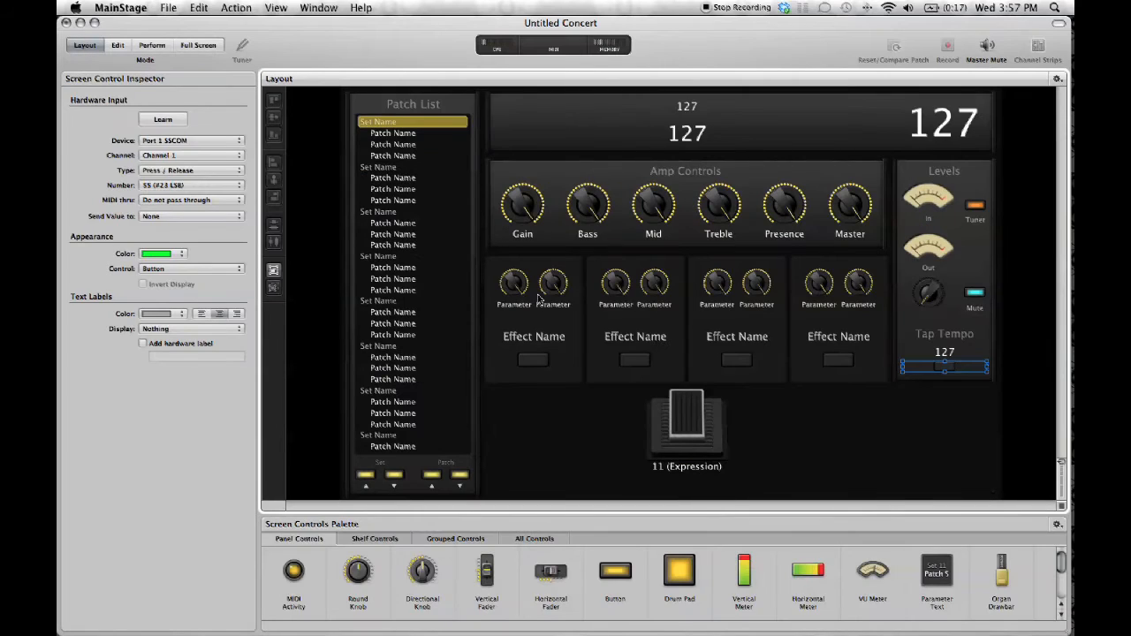
pyautogui.click(524, 286)
pyautogui.click(162, 120)
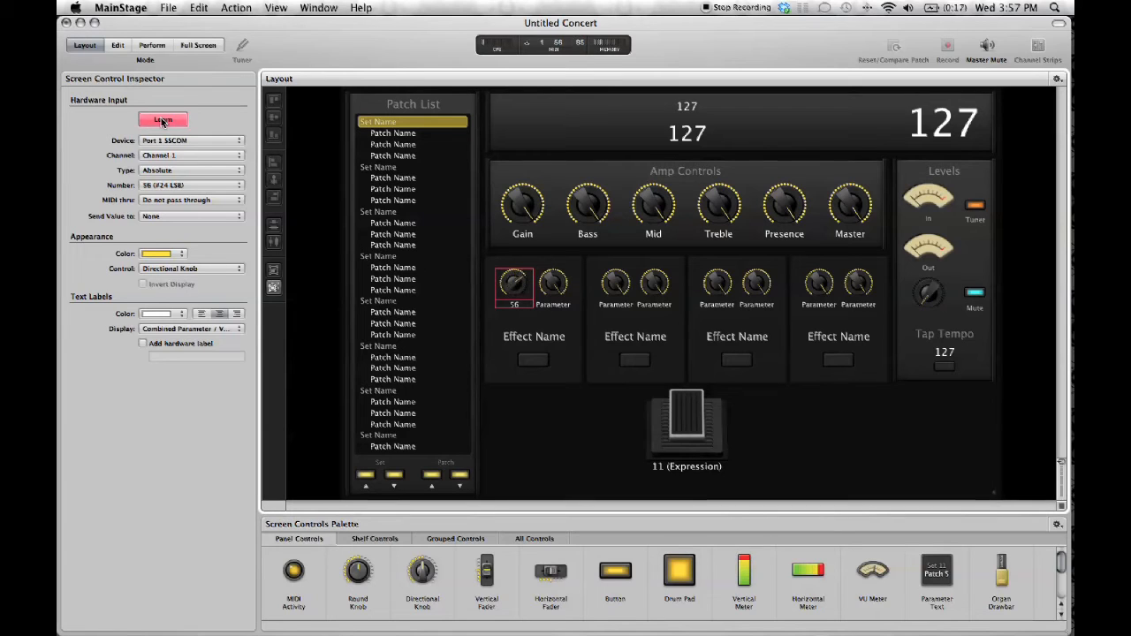
pyautogui.click(162, 121)
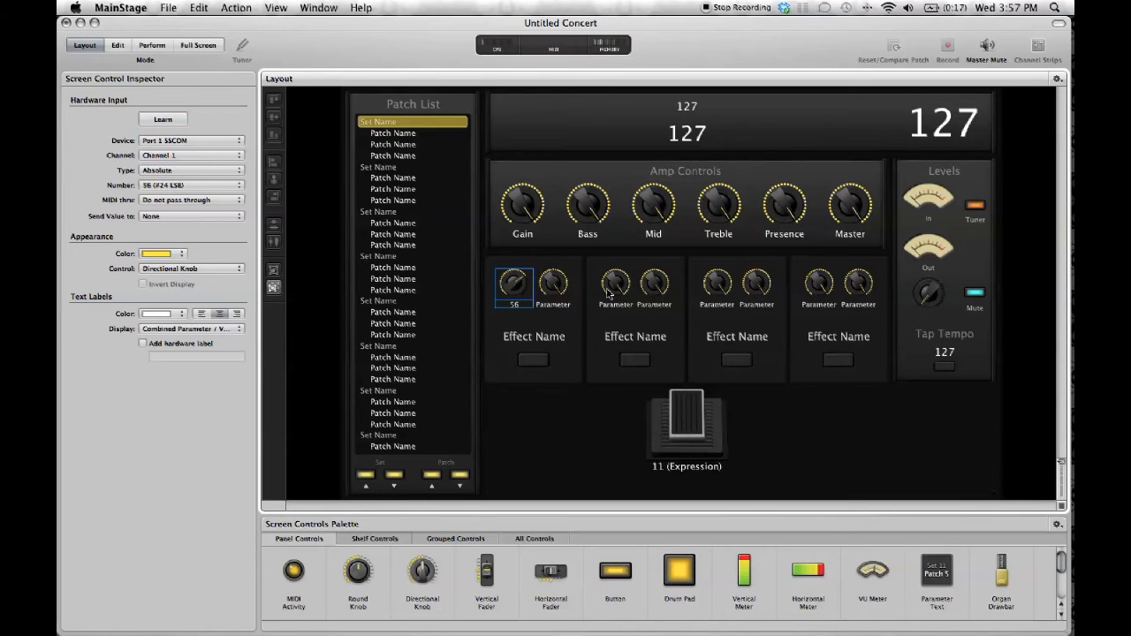
pyautogui.click(616, 283)
pyautogui.click(160, 121)
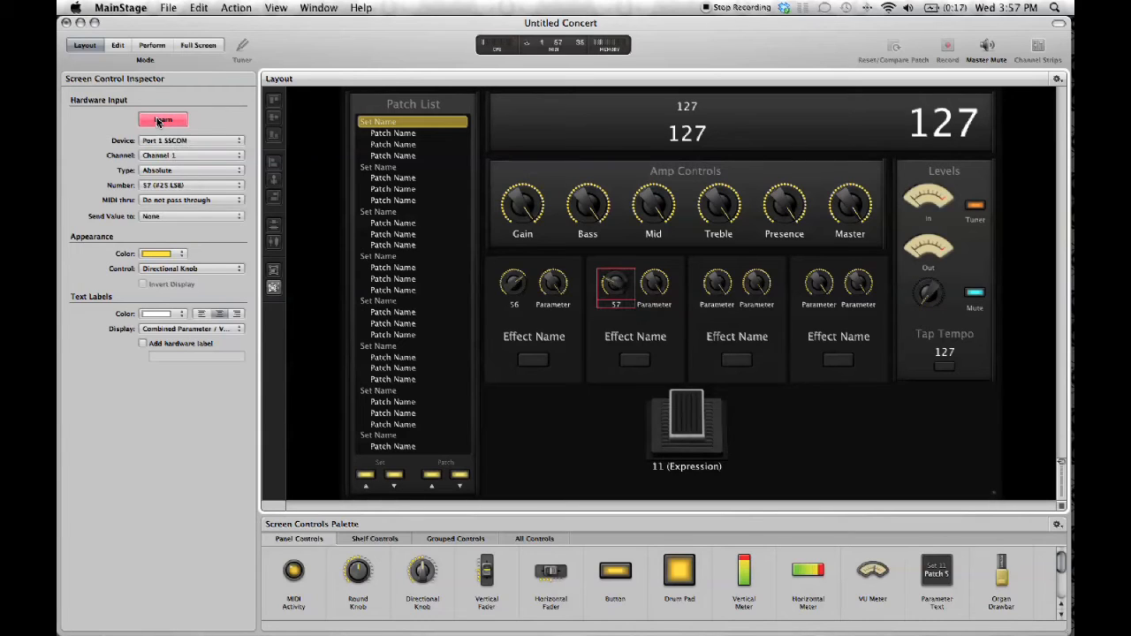
pyautogui.click(160, 121)
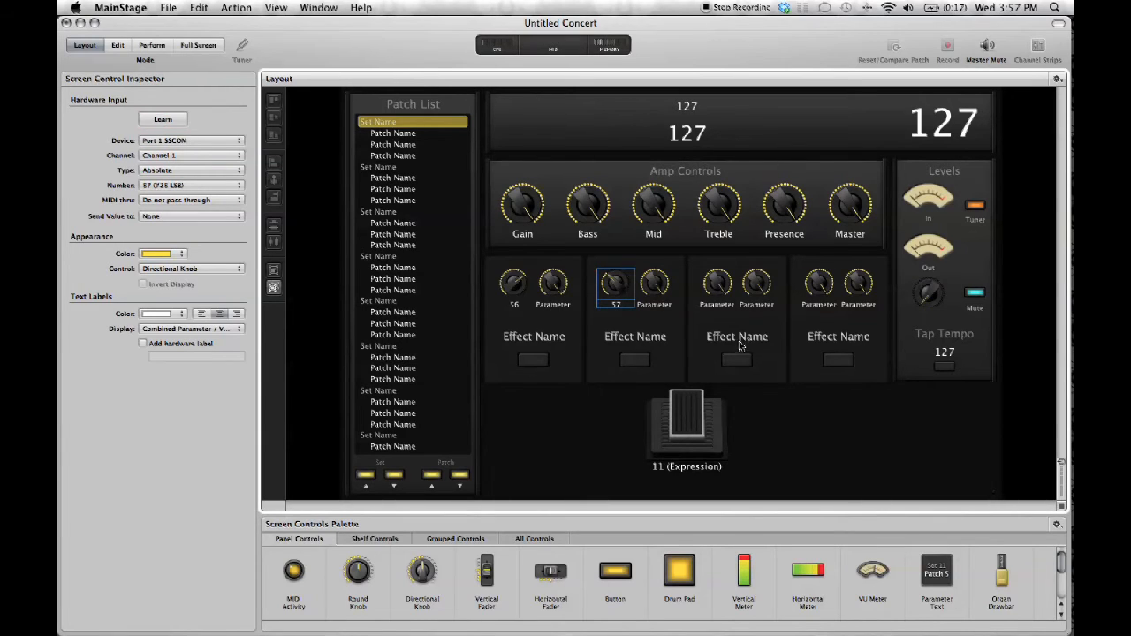
# Learn the first parameter knobs of the third and fourth effects to Port 1 SSCOM, channel 1, numbers 58 and 59
pyautogui.click(718, 291)
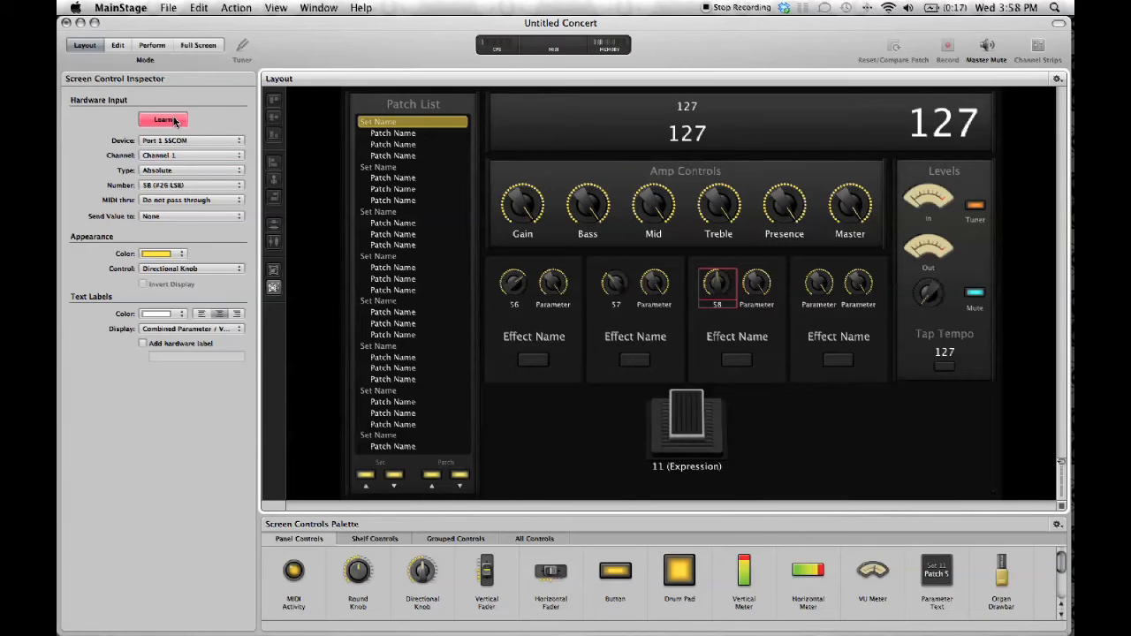
pyautogui.click(174, 121)
pyautogui.click(811, 284)
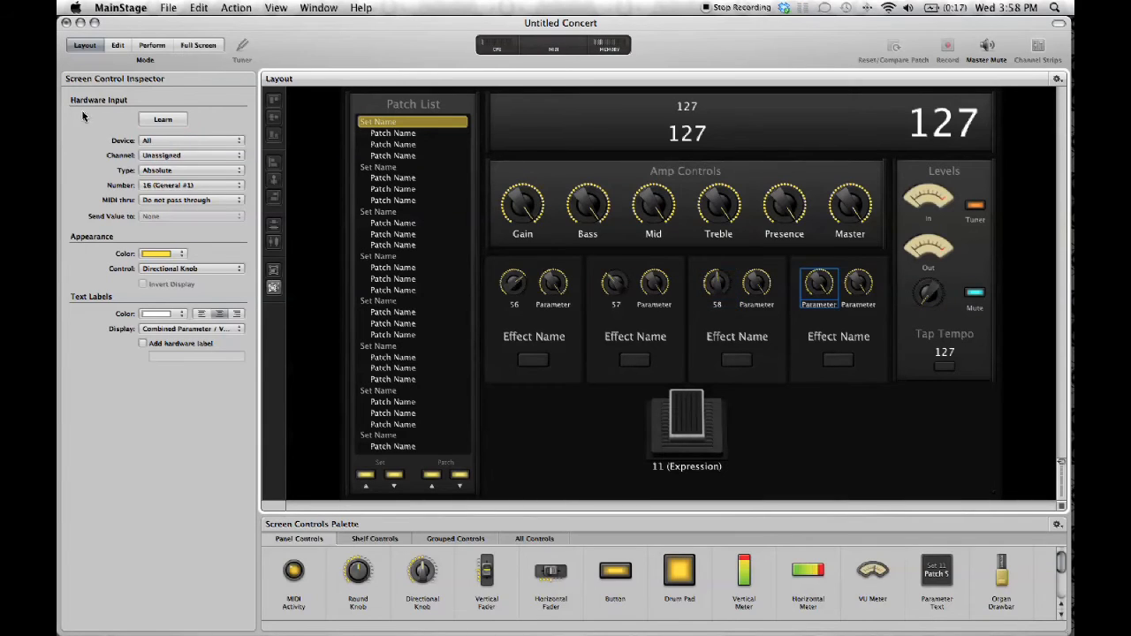
pyautogui.click(175, 122)
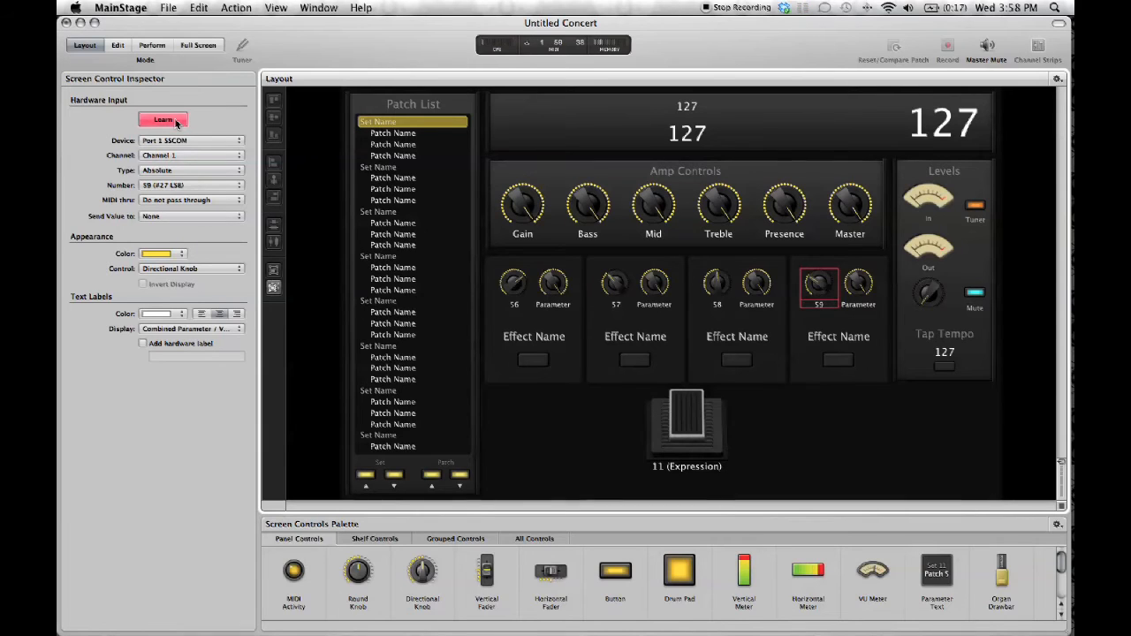
pyautogui.click(175, 122)
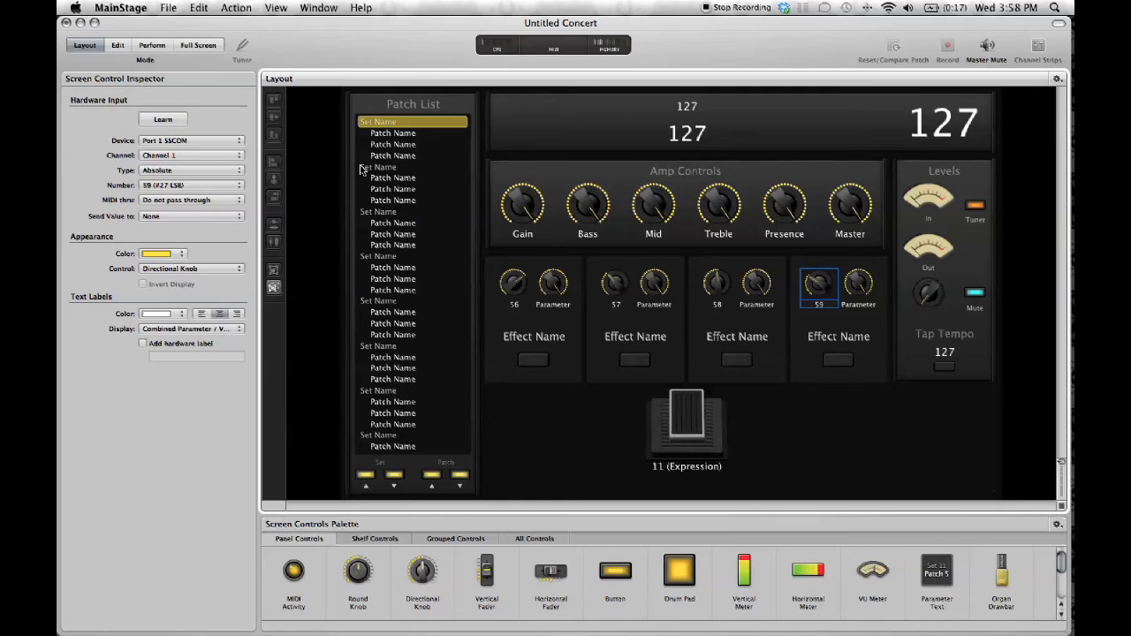
# Learn the Gain knob in the Amp Controls to Port 1 SSCOM, channel 1, number 60
pyautogui.click(533, 204)
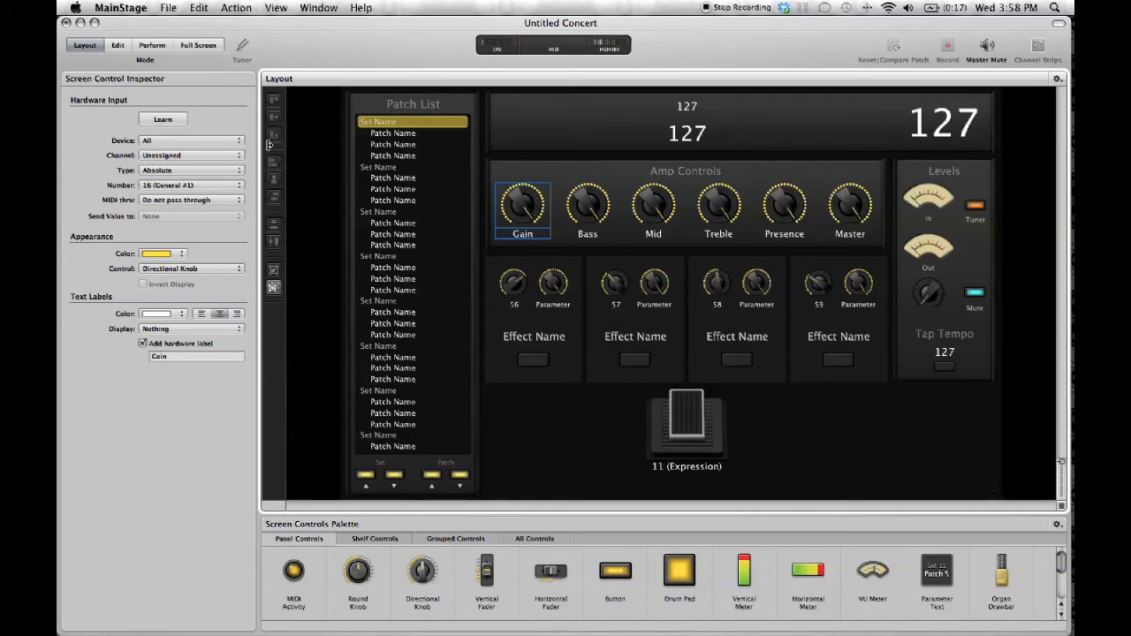
pyautogui.click(152, 121)
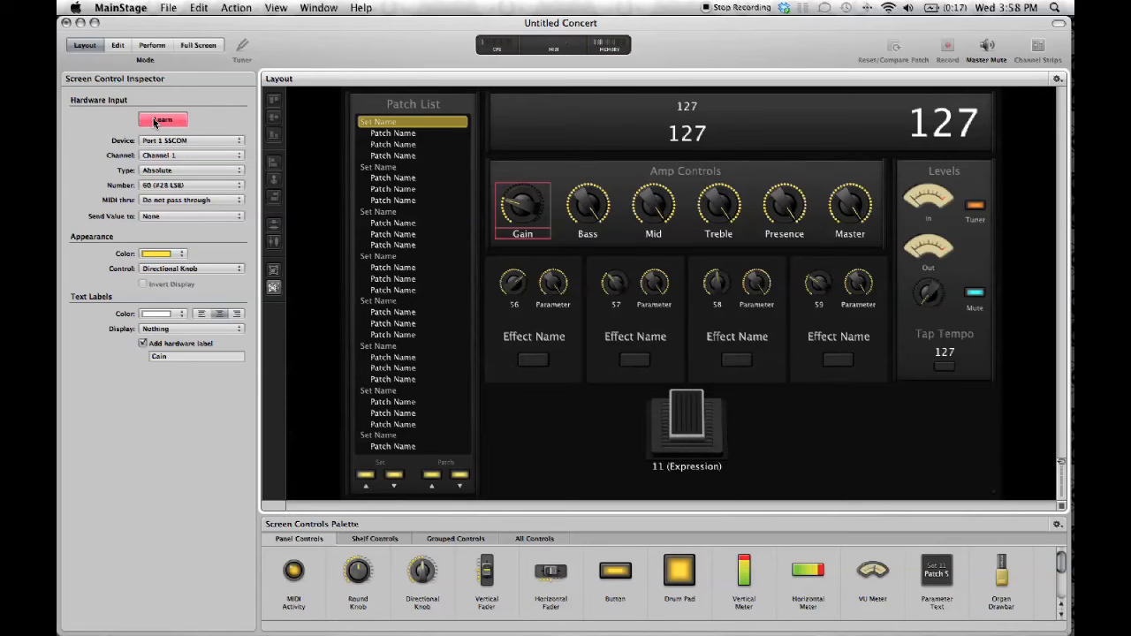
pyautogui.click(154, 121)
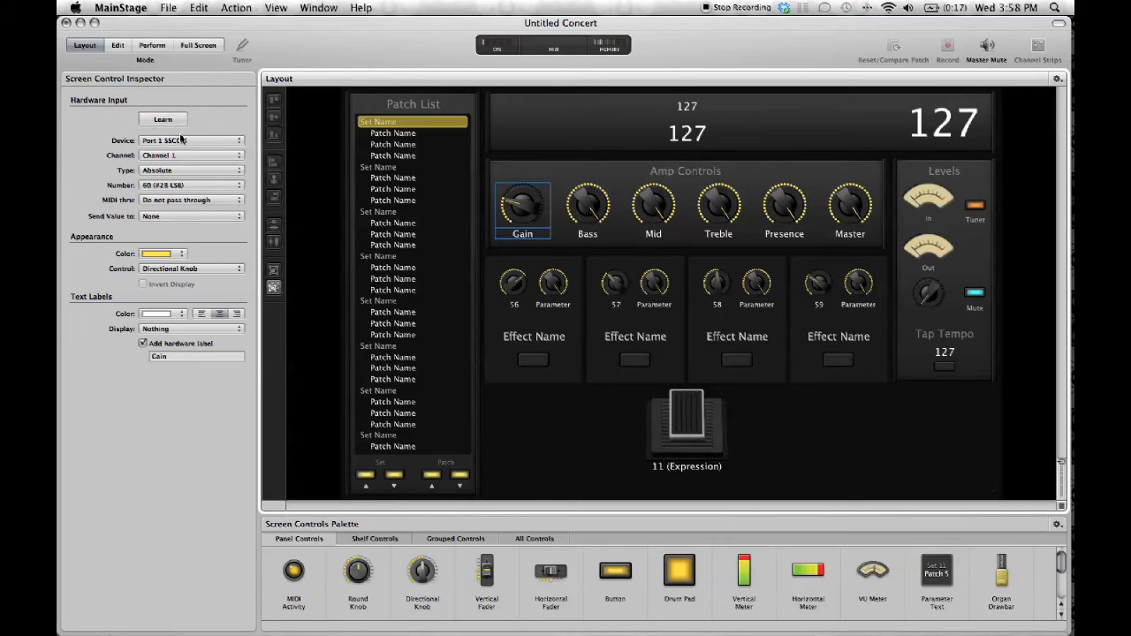
# Learn the expression foot pedal to Port 1 SSCOM, channel 1, number 42
pyautogui.click(692, 413)
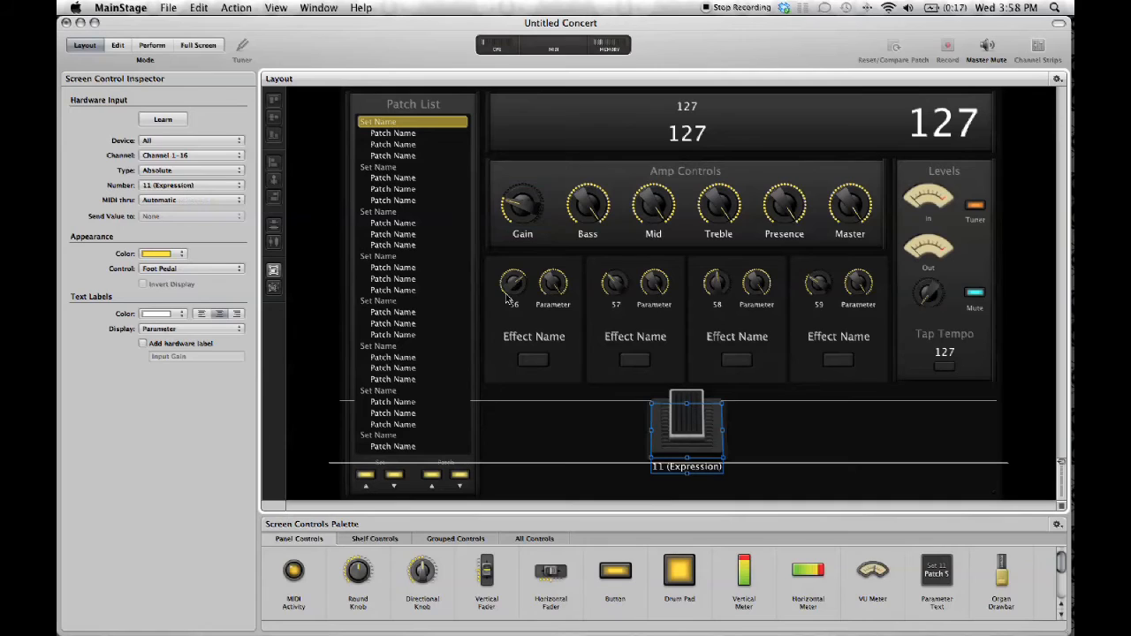
pyautogui.click(162, 122)
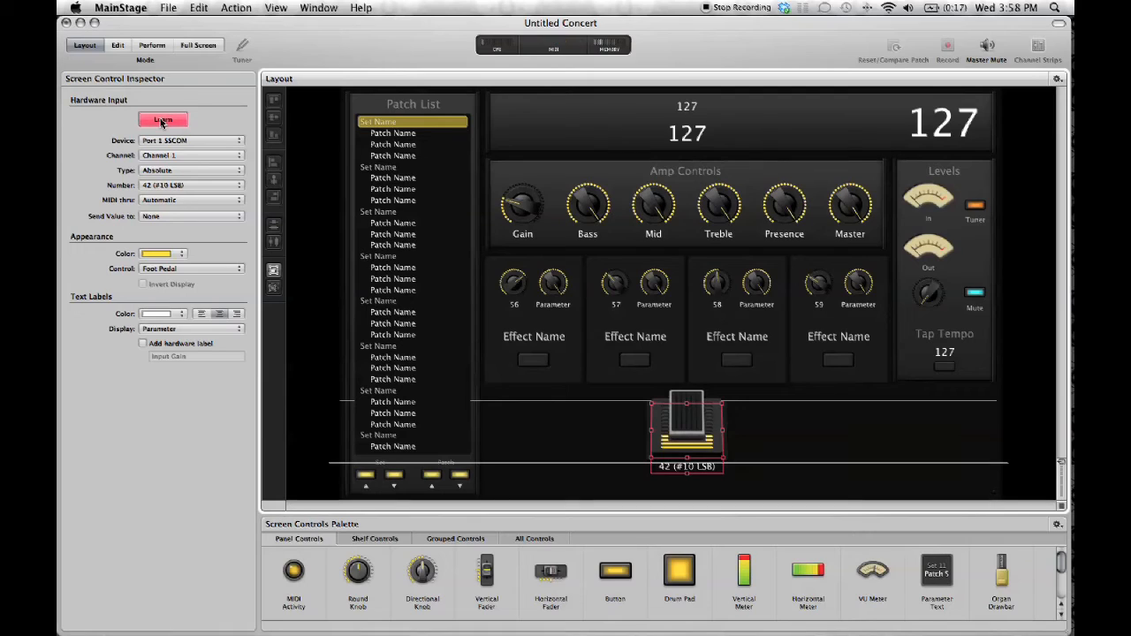
pyautogui.click(162, 122)
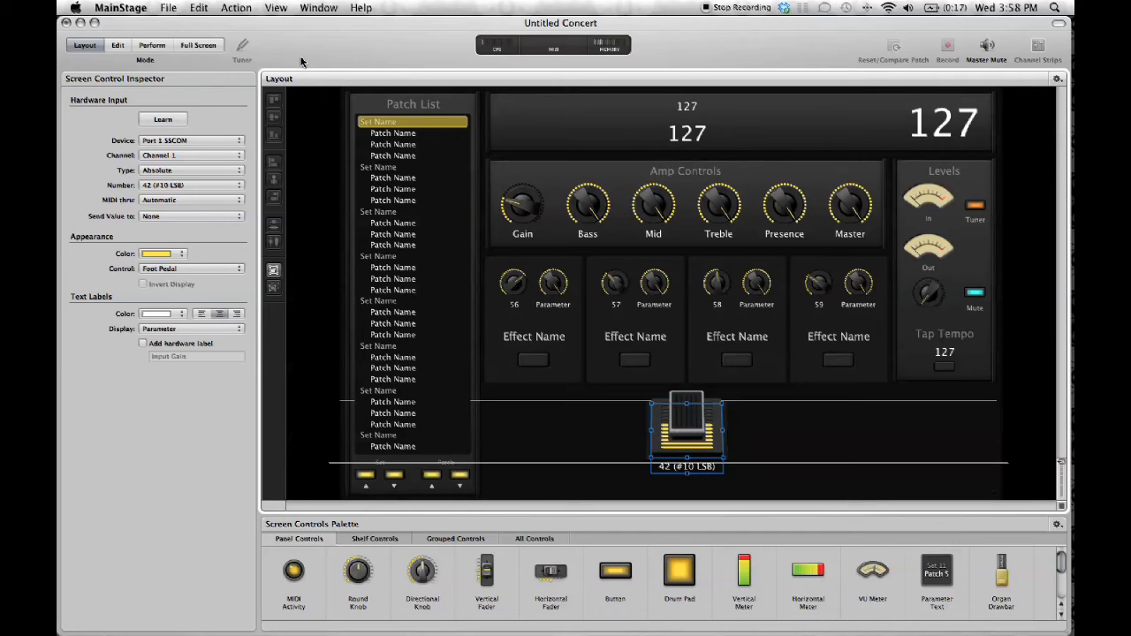
# In Perform mode, test the mappings by switching to the Shoegazer patch and back to Bell-Bottomed Stack
pyautogui.click(148, 45)
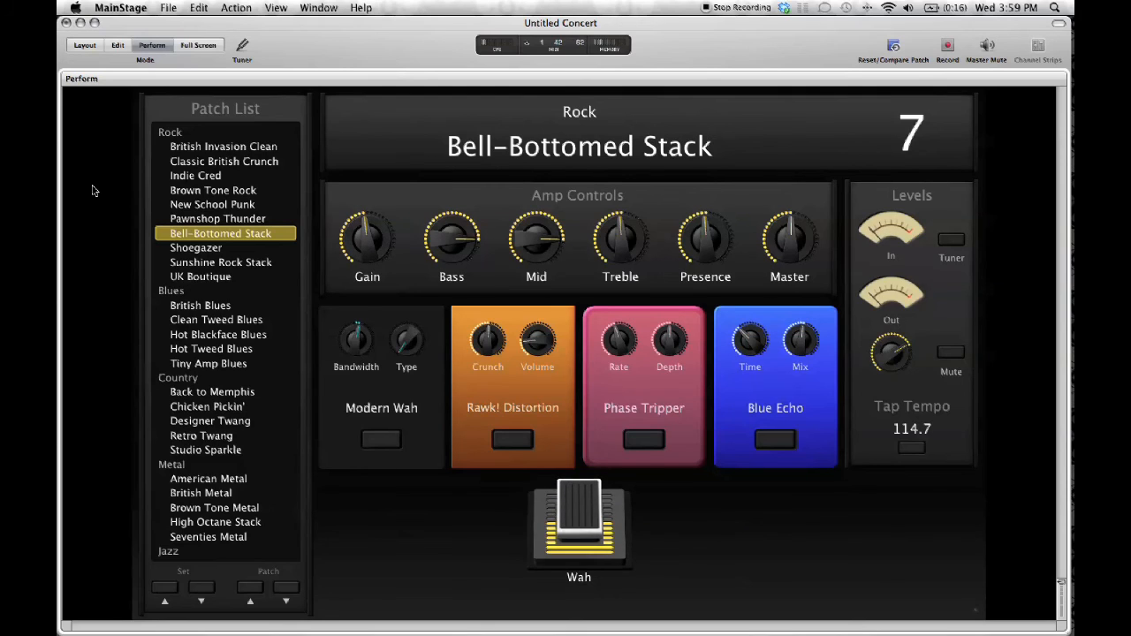
pyautogui.click(198, 252)
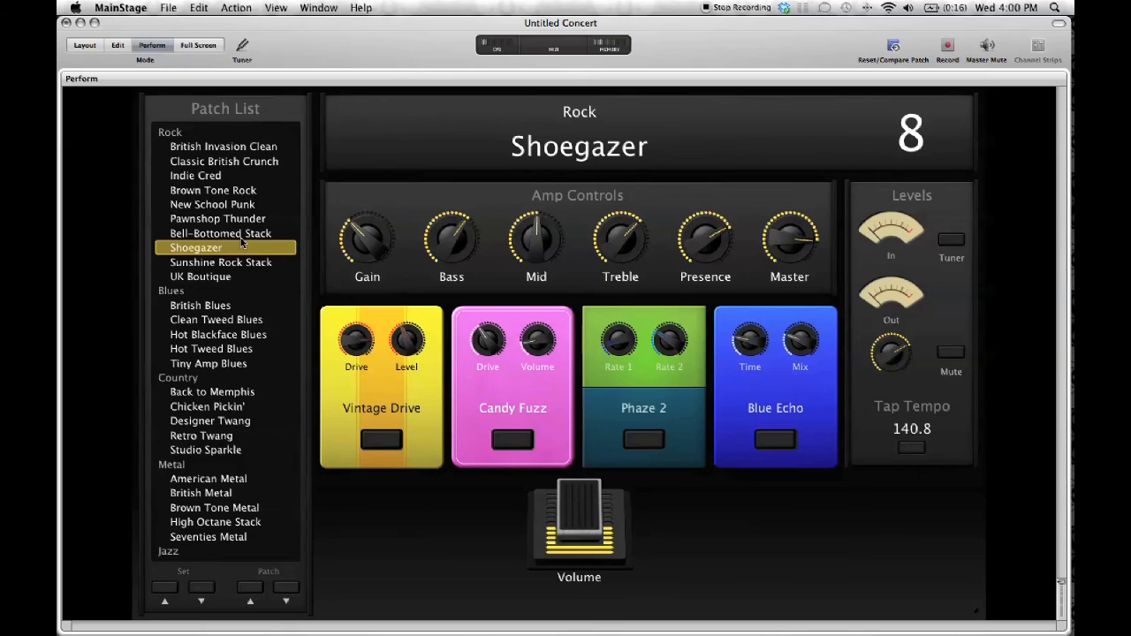
pyautogui.click(241, 237)
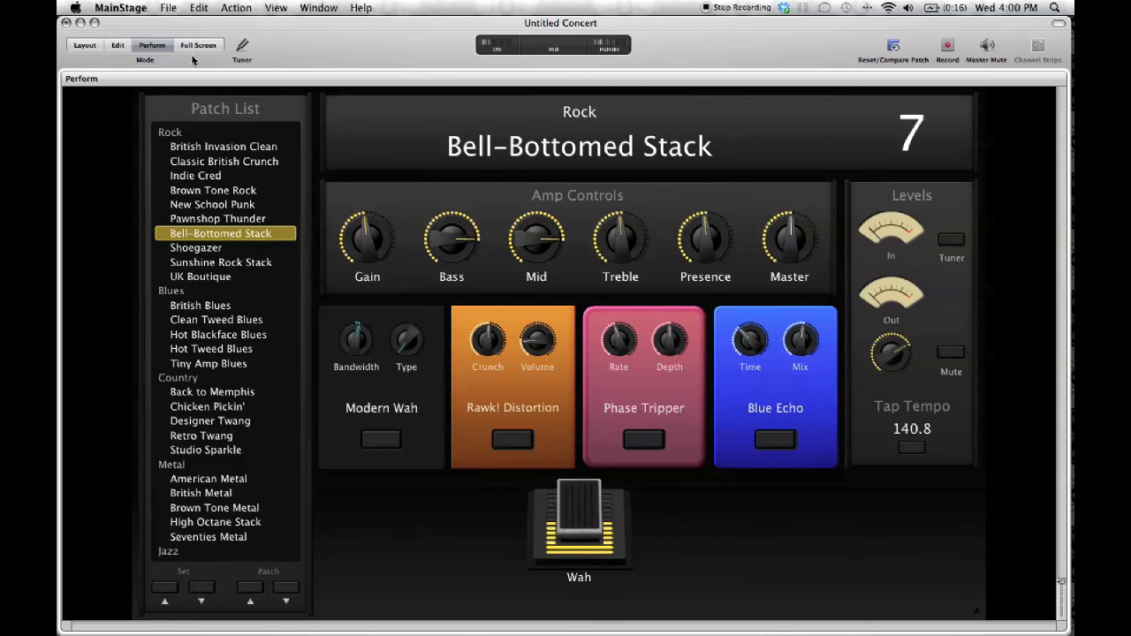
# Save the concert to the Desktop as mainstage_tutorial_video_st
pyautogui.click(168, 9)
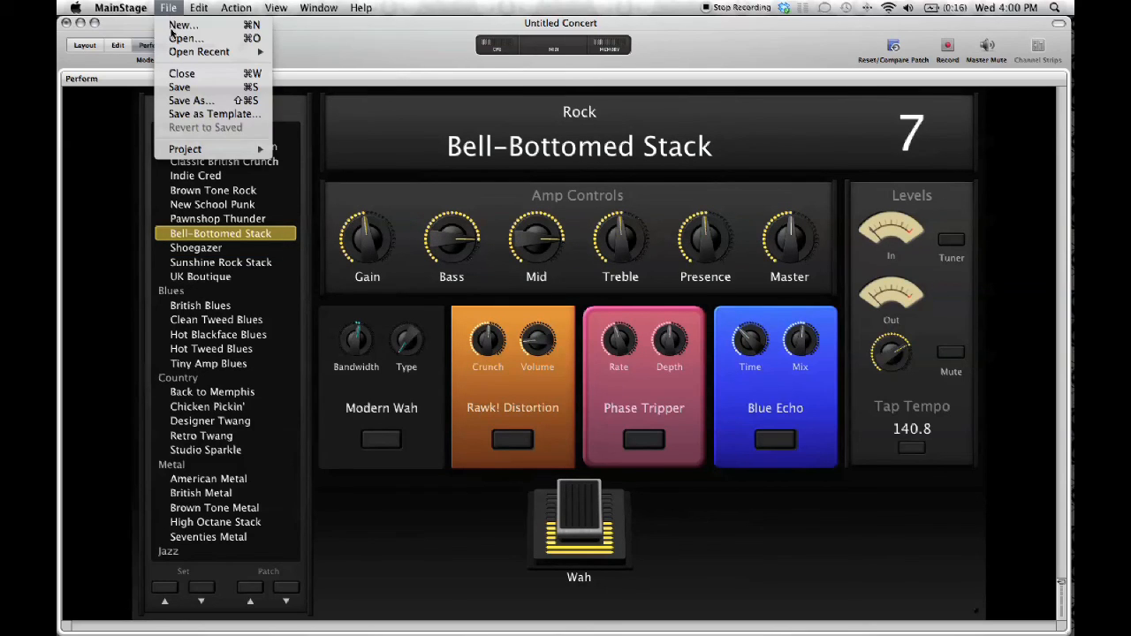
pyautogui.click(184, 91)
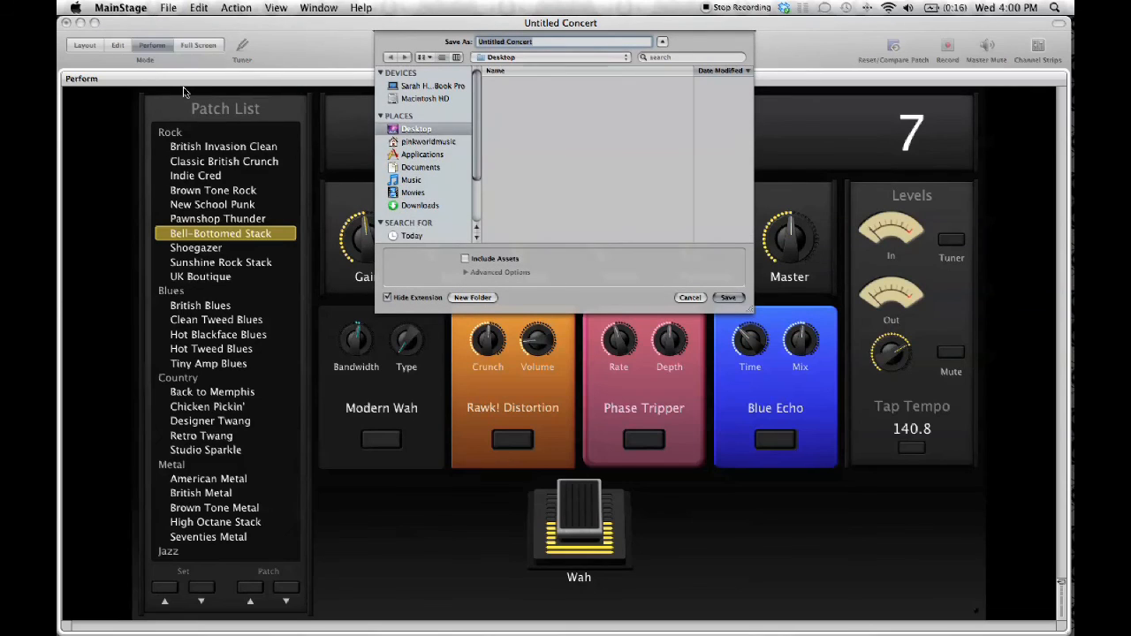
pyautogui.write('mainsta')
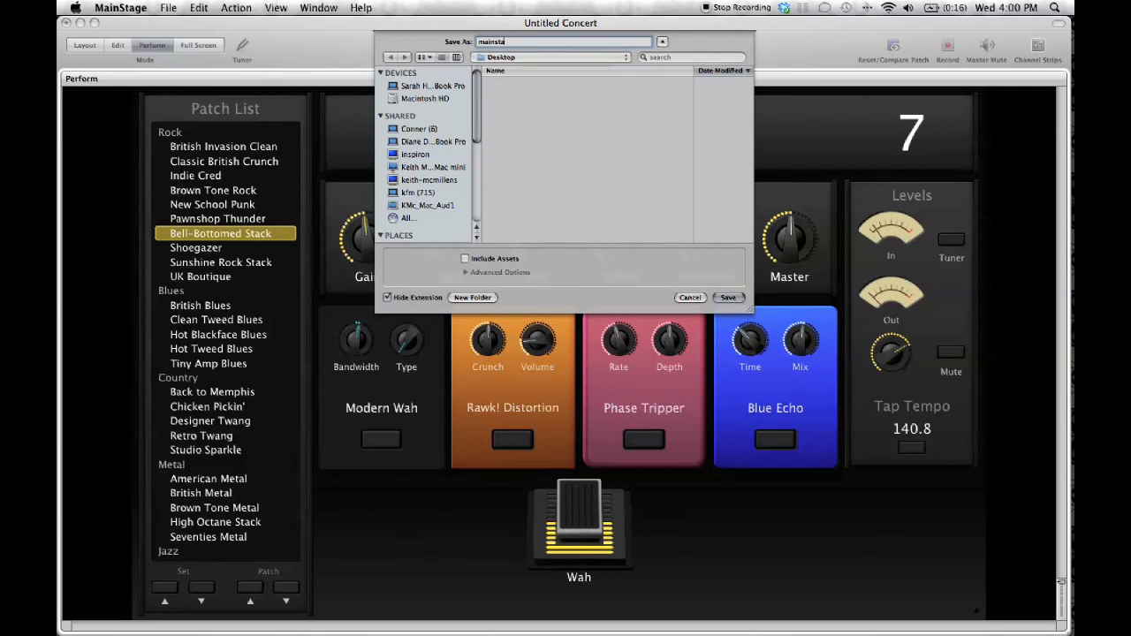
pyautogui.write('ge_tutorial_video_st')
pyautogui.press('Return')
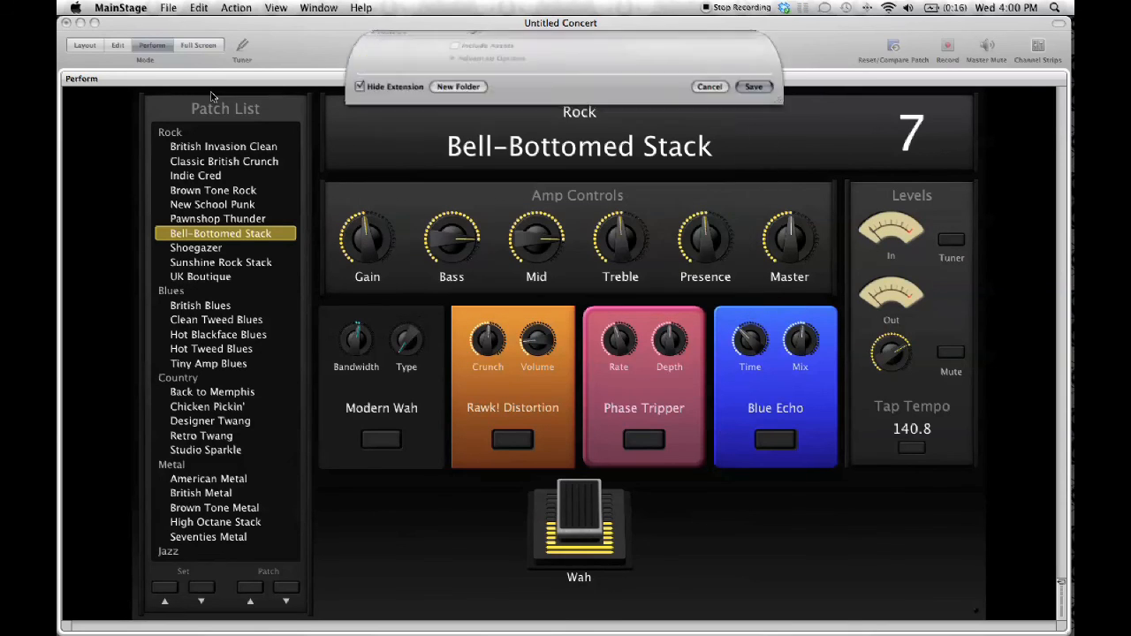